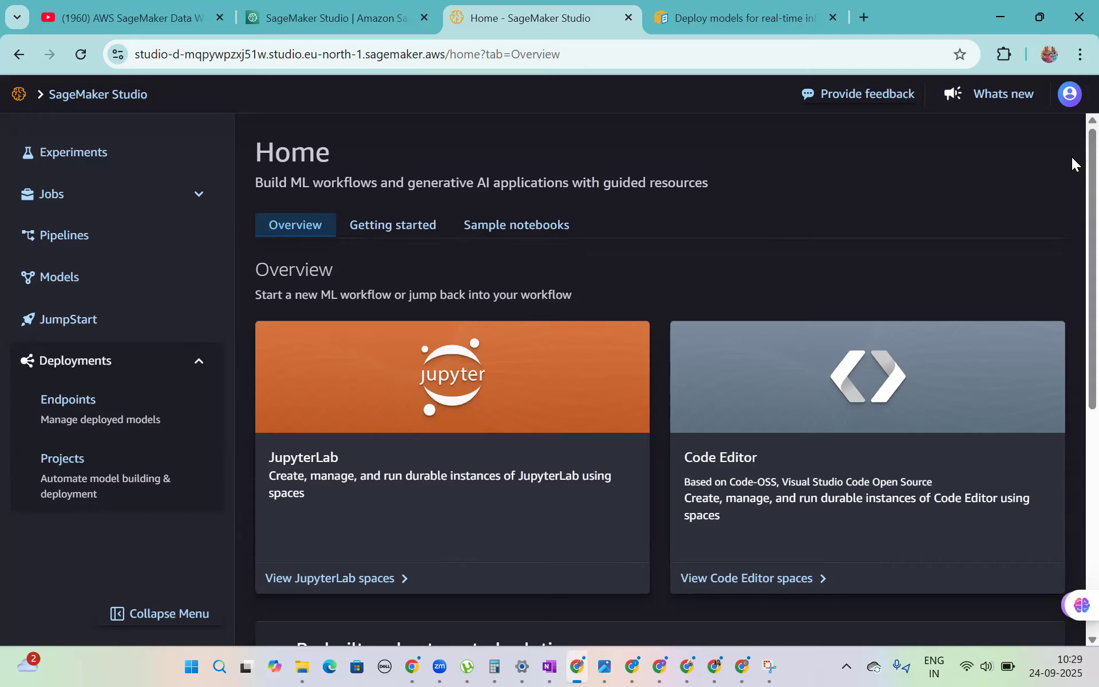
- Close the browser page about deploying models for real-time inference and open JumpStart from the SageMaker Studio home page's prebuilt solutions
click(833, 18)
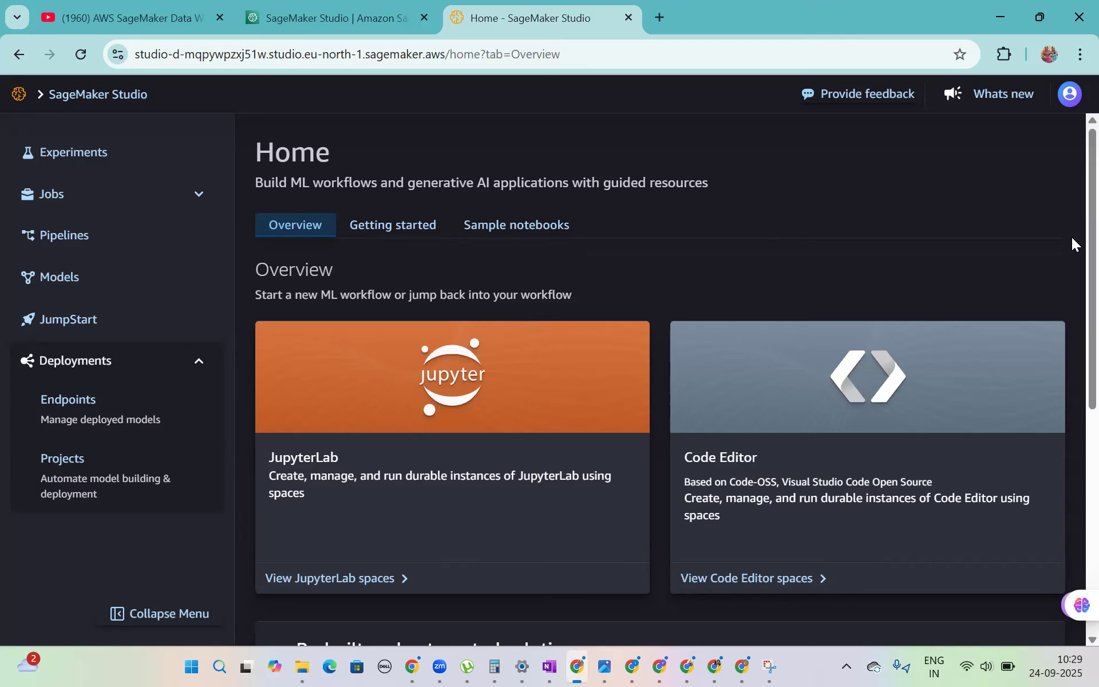
scroll(1071, 258, down, 3)
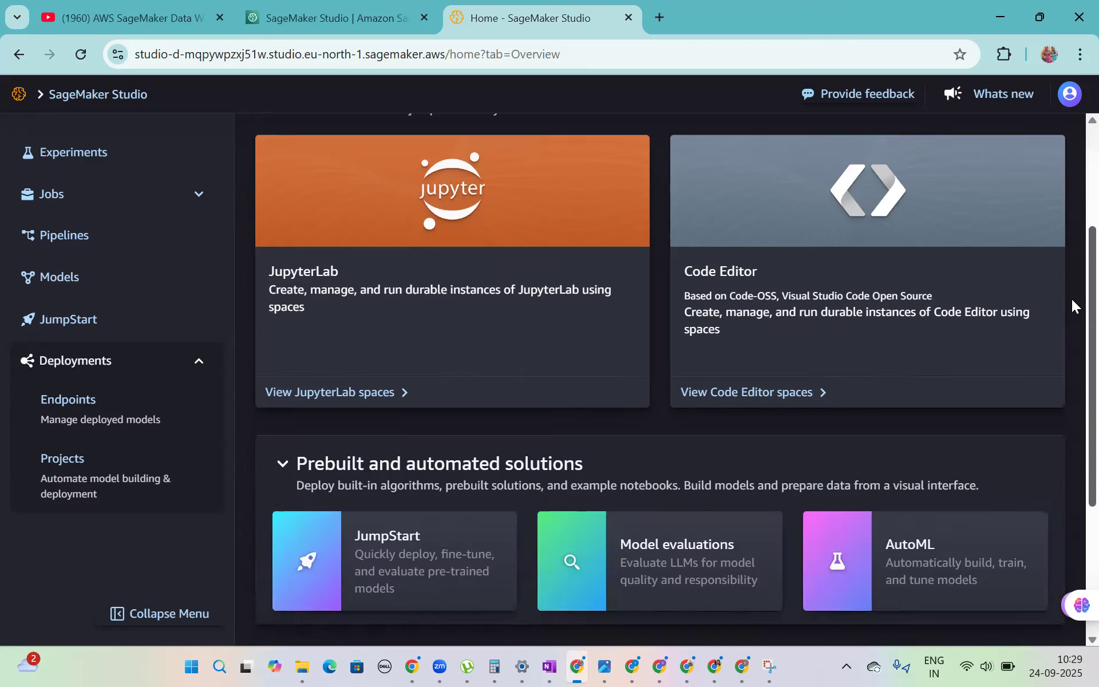
scroll(1071, 321, down, 2)
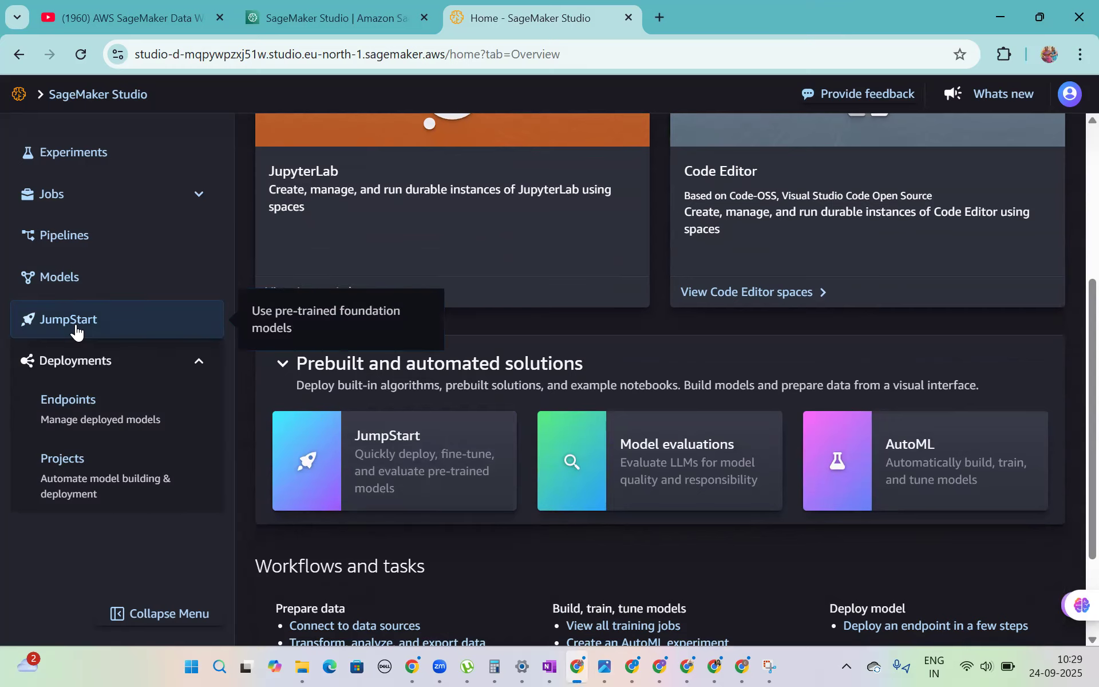
click(383, 450)
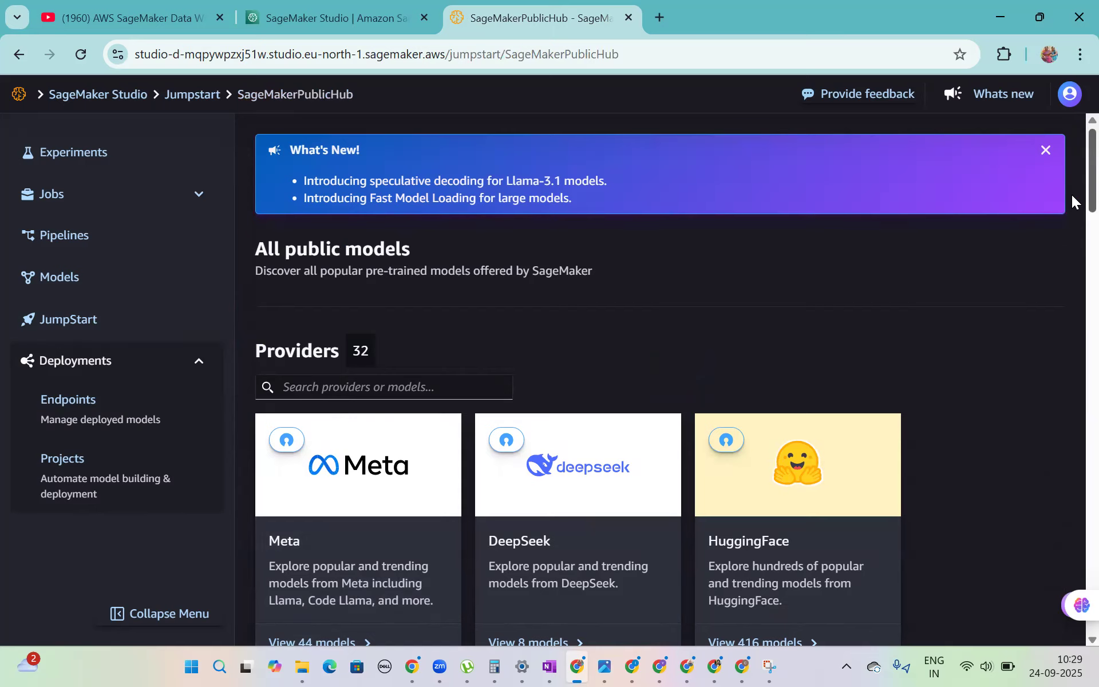
- Look through the model providers offered in the JumpStart public hub
scroll(1071, 200, down, 3)
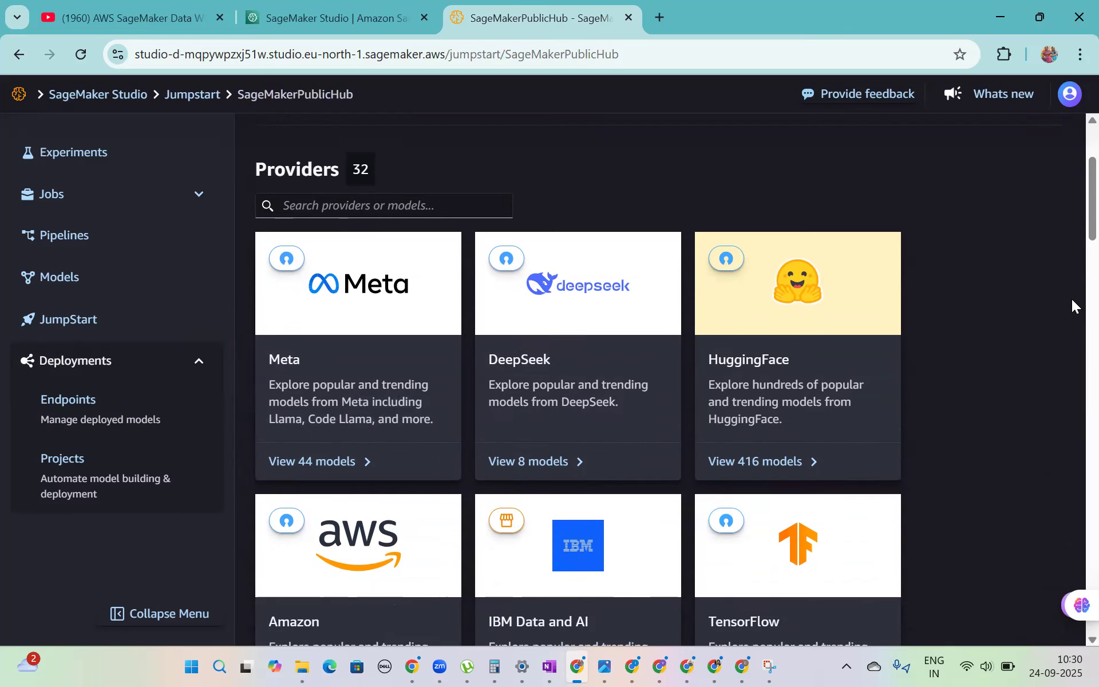
scroll(1072, 233, down, 1)
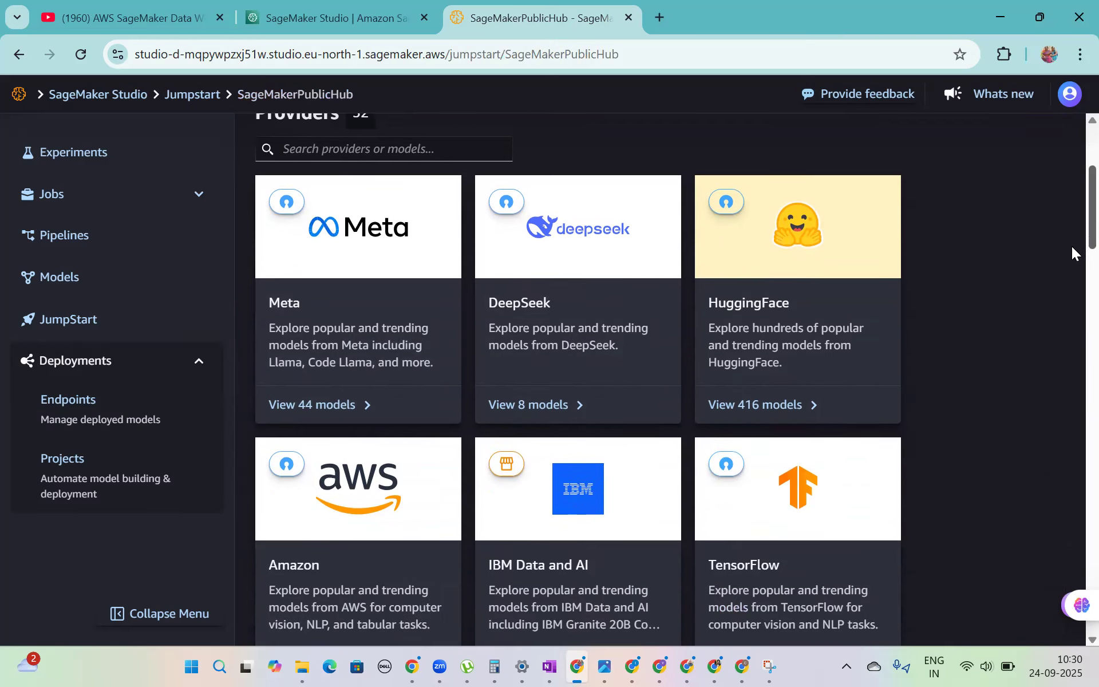
scroll(1072, 253, down, 5)
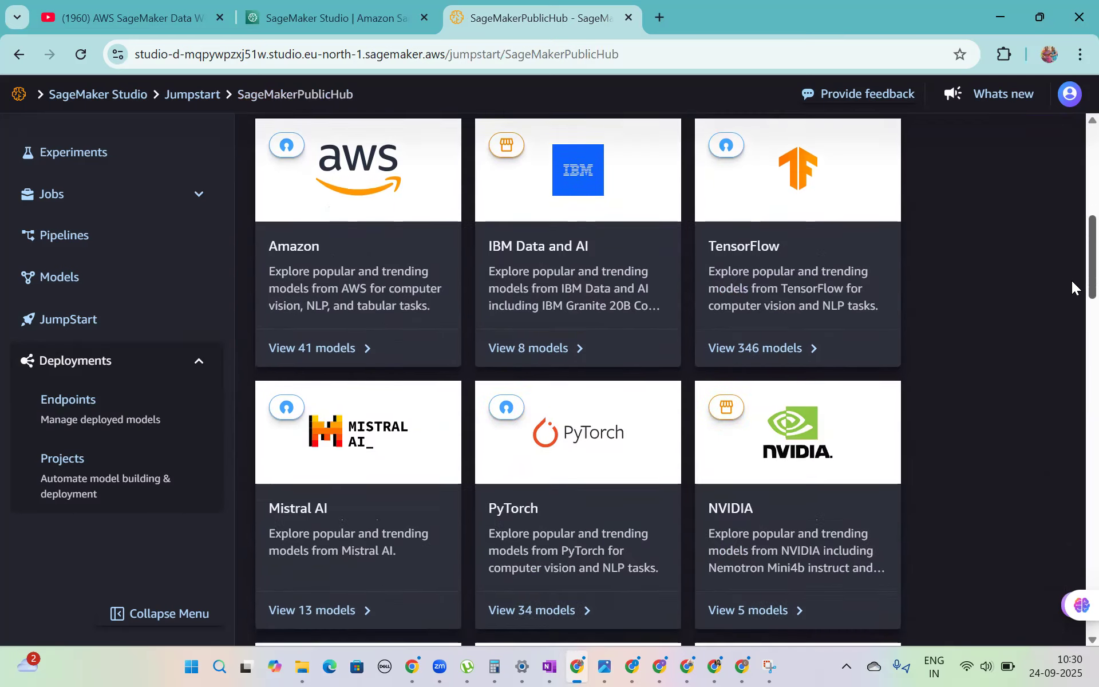
scroll(1071, 275, up, 8)
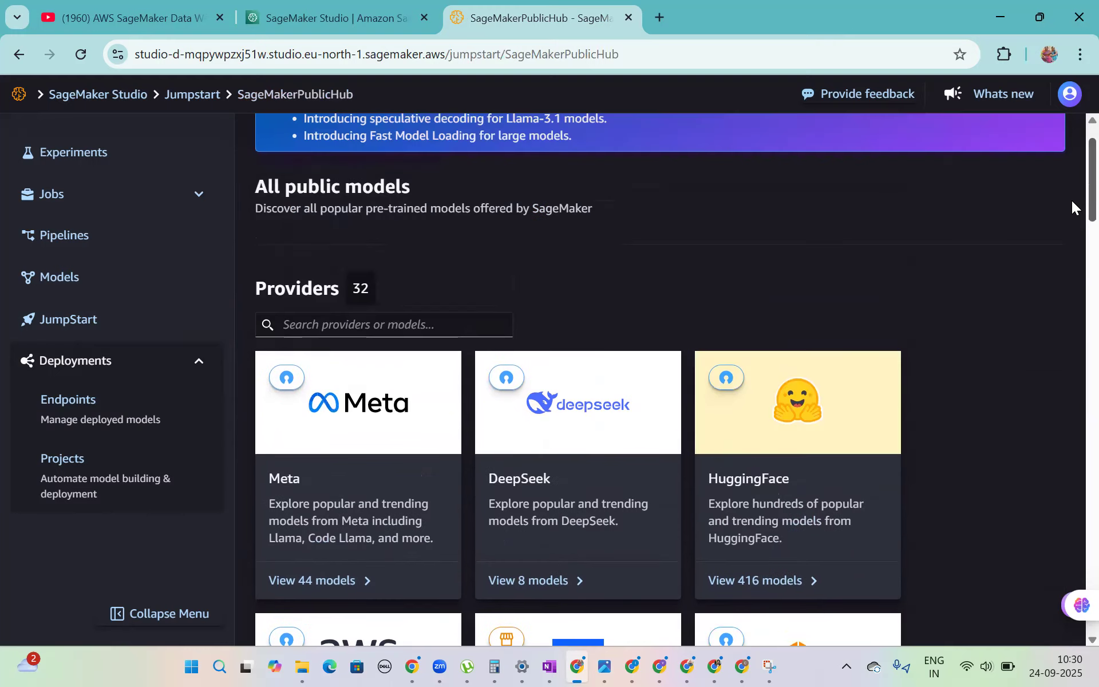
scroll(1071, 201, down, 1)
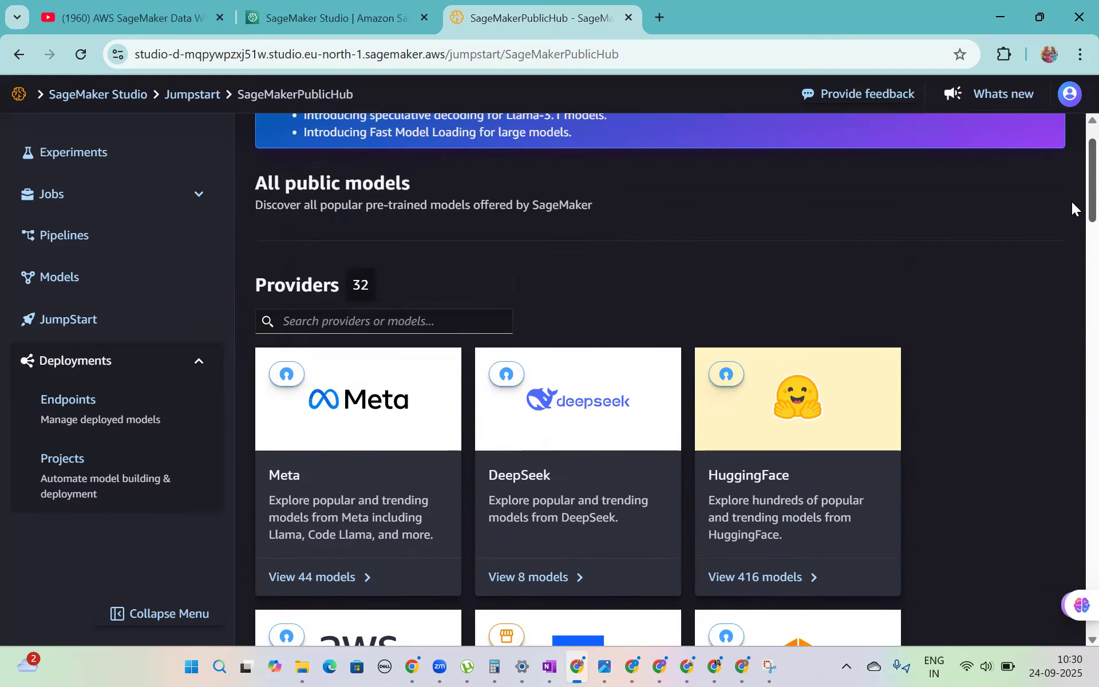
scroll(1070, 206, down, 2)
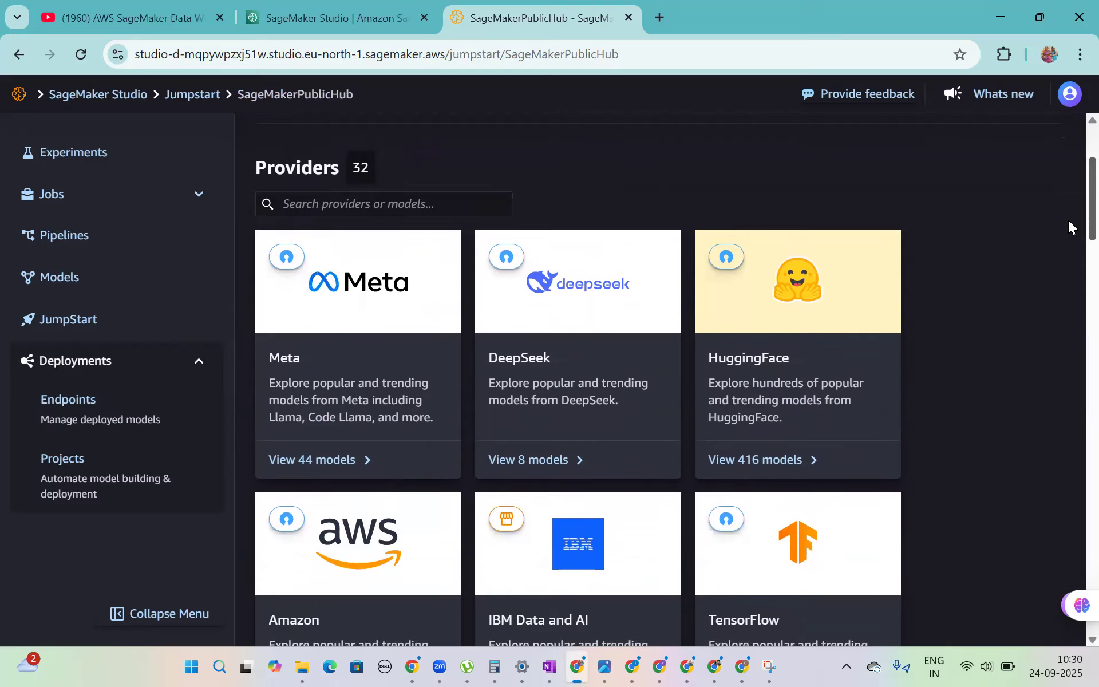
scroll(1068, 235, down, 3)
scroll(1063, 272, down, 3)
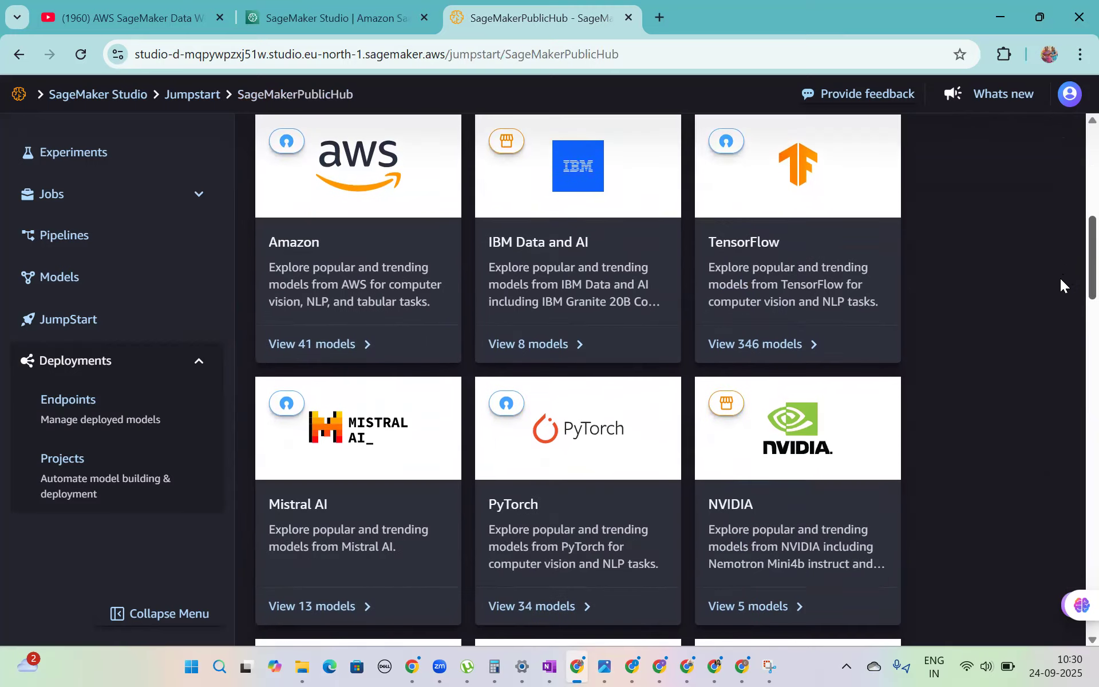
scroll(1060, 278, down, 2)
scroll(1052, 320, down, 7)
scroll(1038, 389, down, 7)
scroll(1033, 443, down, 6)
scroll(1030, 521, down, 3)
scroll(1034, 486, up, 20)
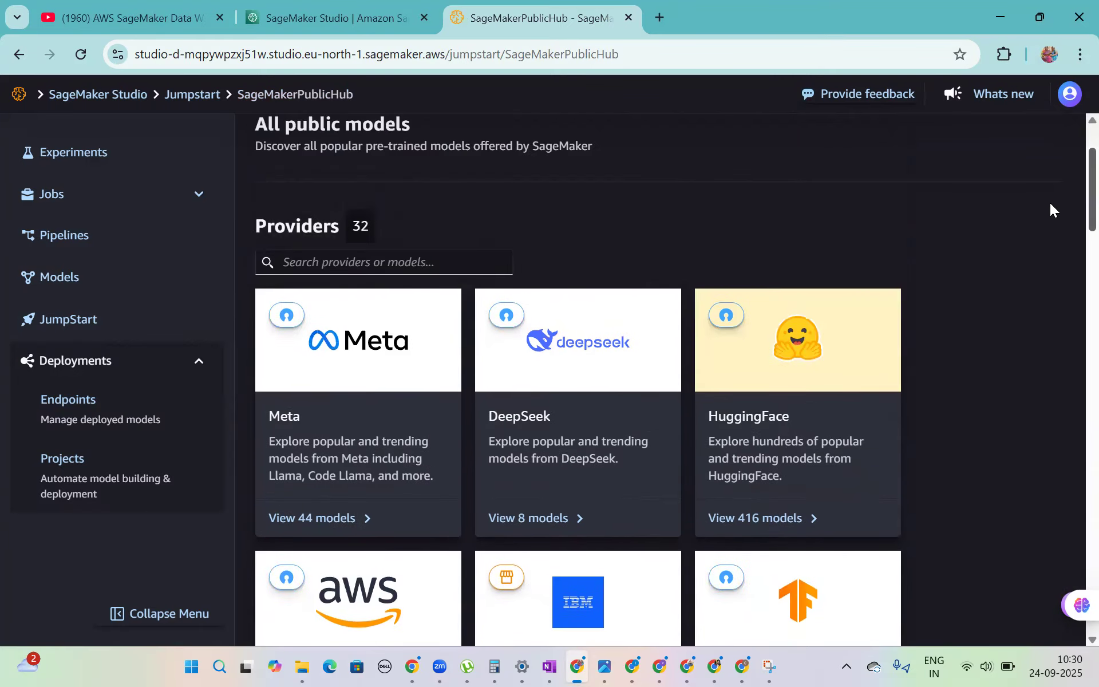
- Show HuggingFace's models, filter them by the Question Answering task and open BERT Base Cased
click(726, 492)
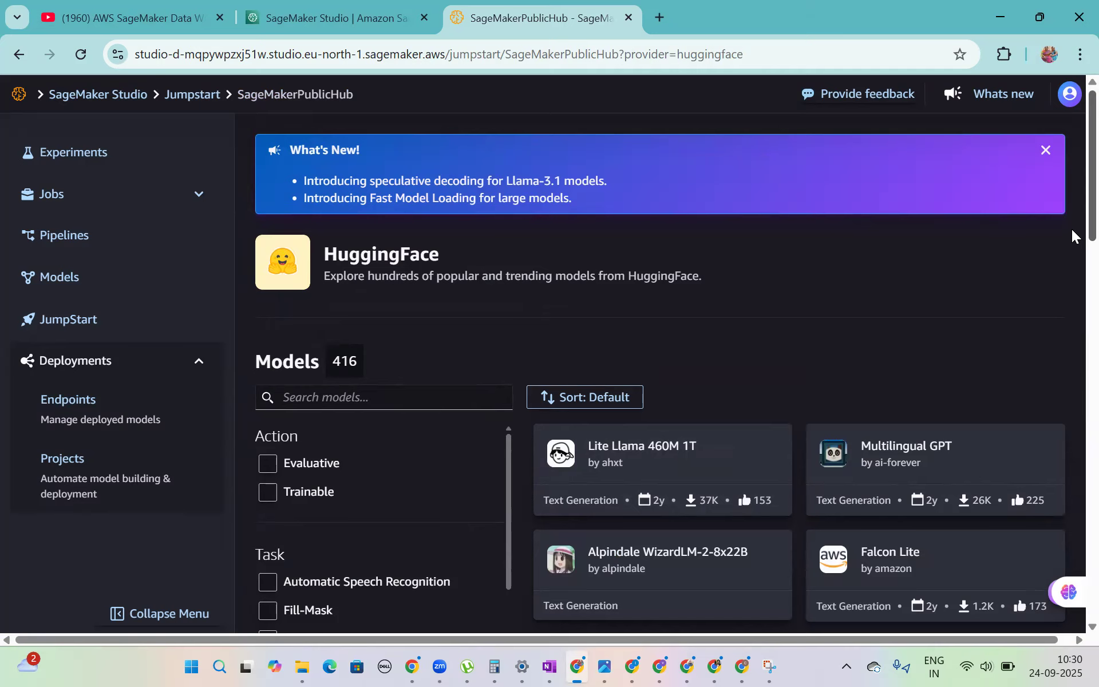
scroll(1071, 252, down, 2)
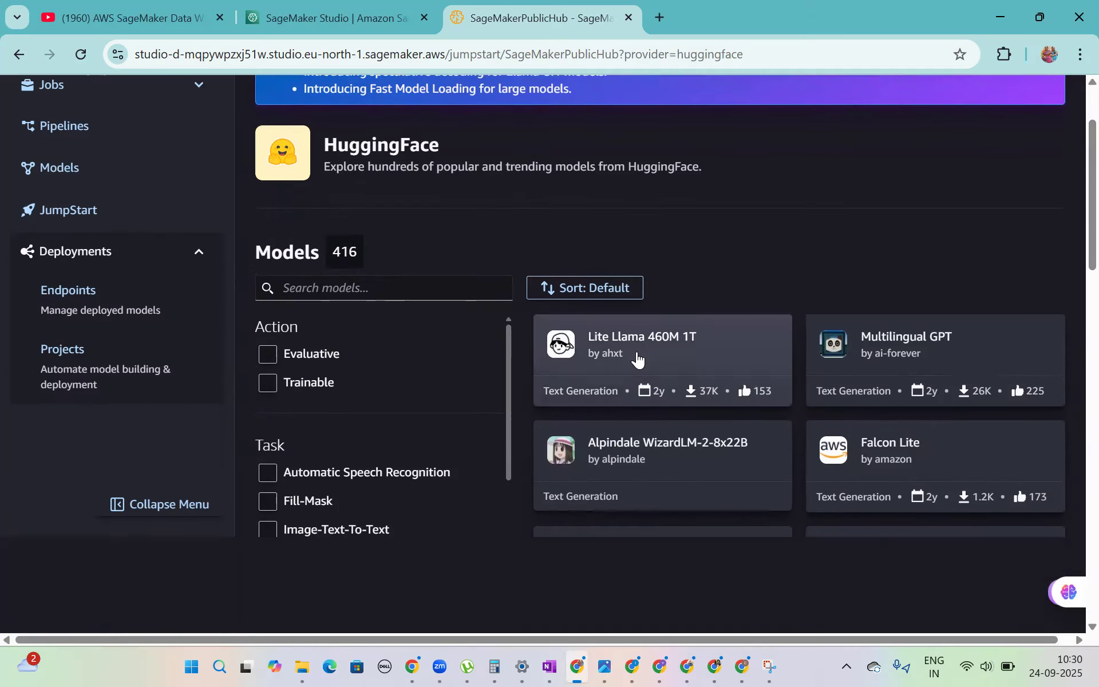
scroll(498, 395, down, 2)
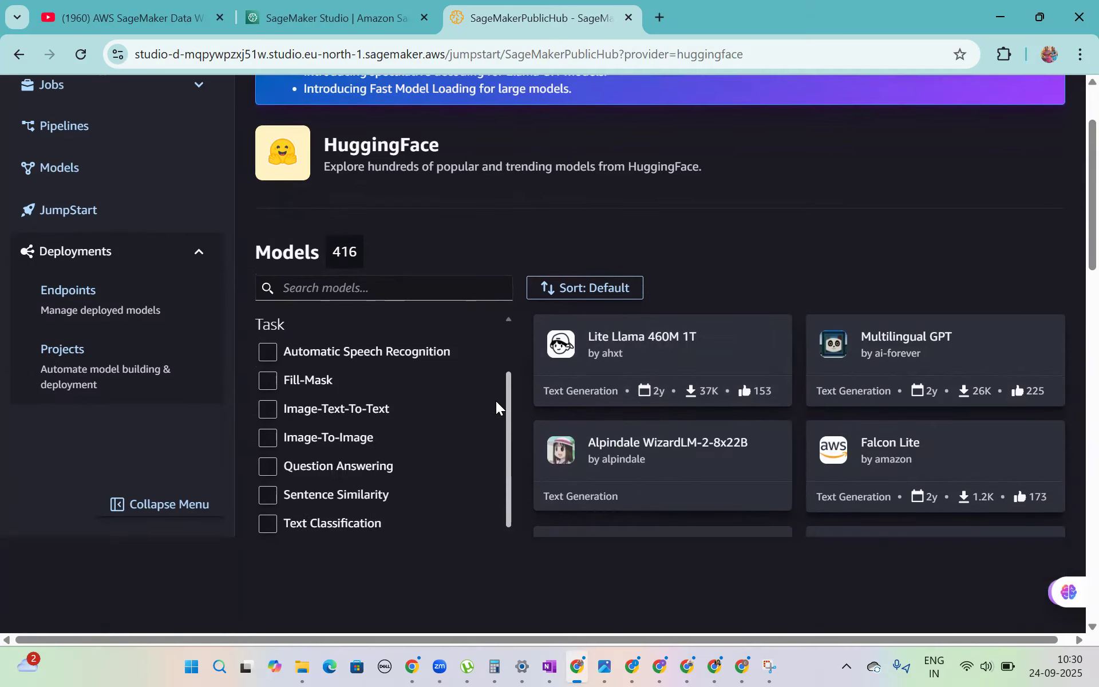
scroll(495, 403, down, 1)
click(268, 426)
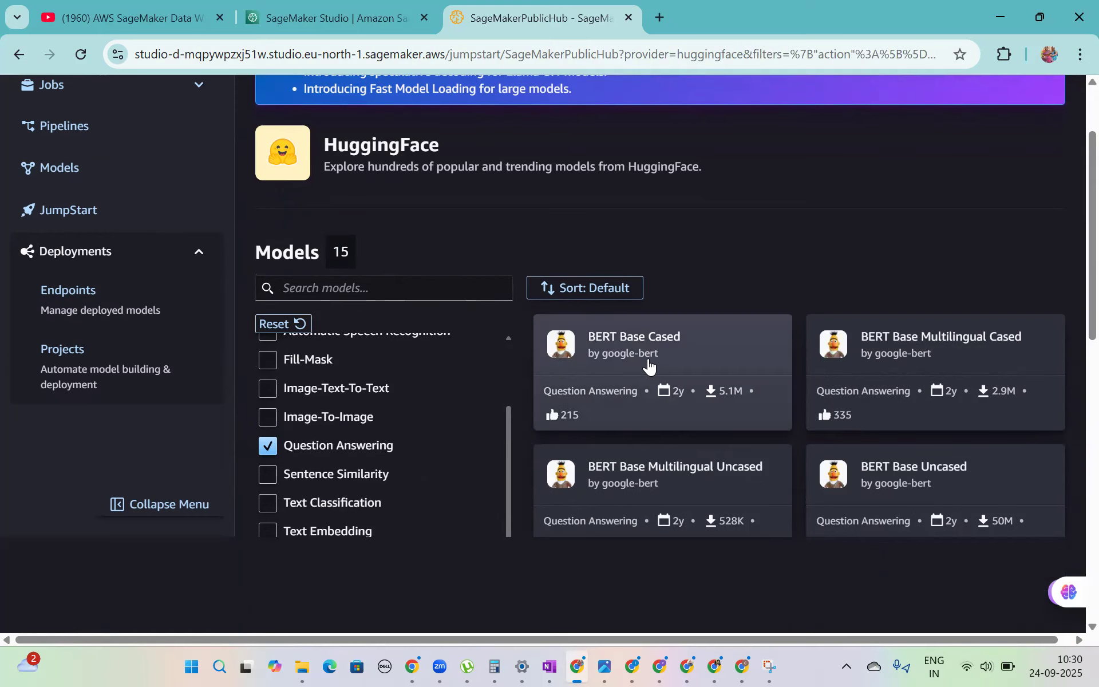
click(728, 368)
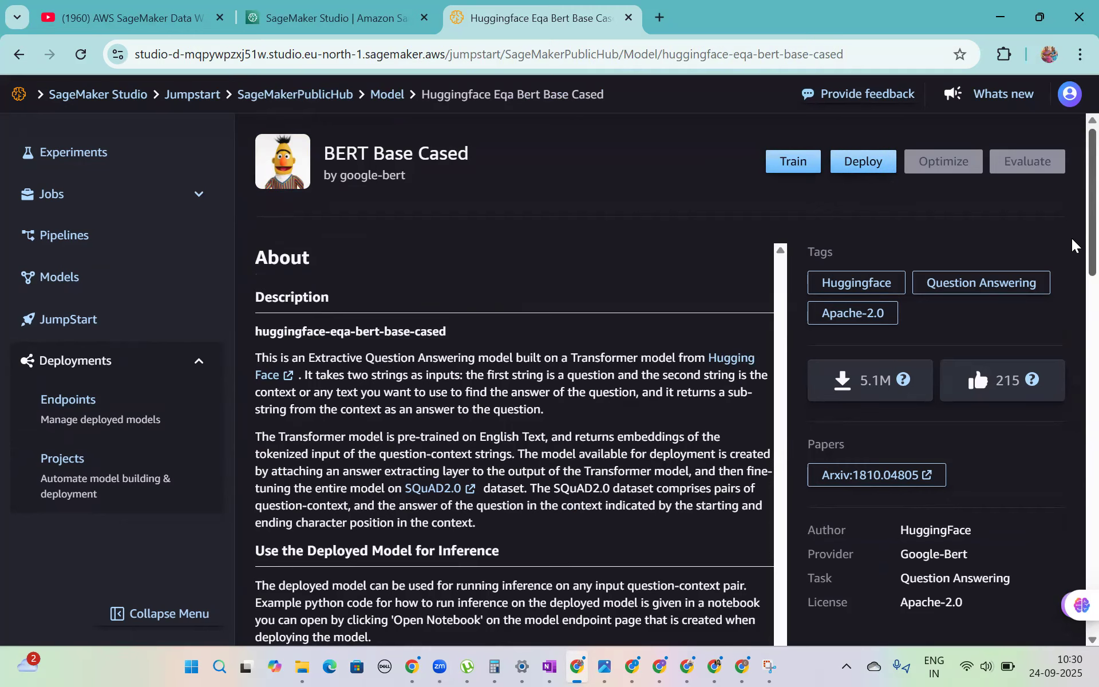
- Read the BERT Base Cased model's description and highlight the heading "Use the Deployed Model for Inference"
scroll(1072, 252, down, 2)
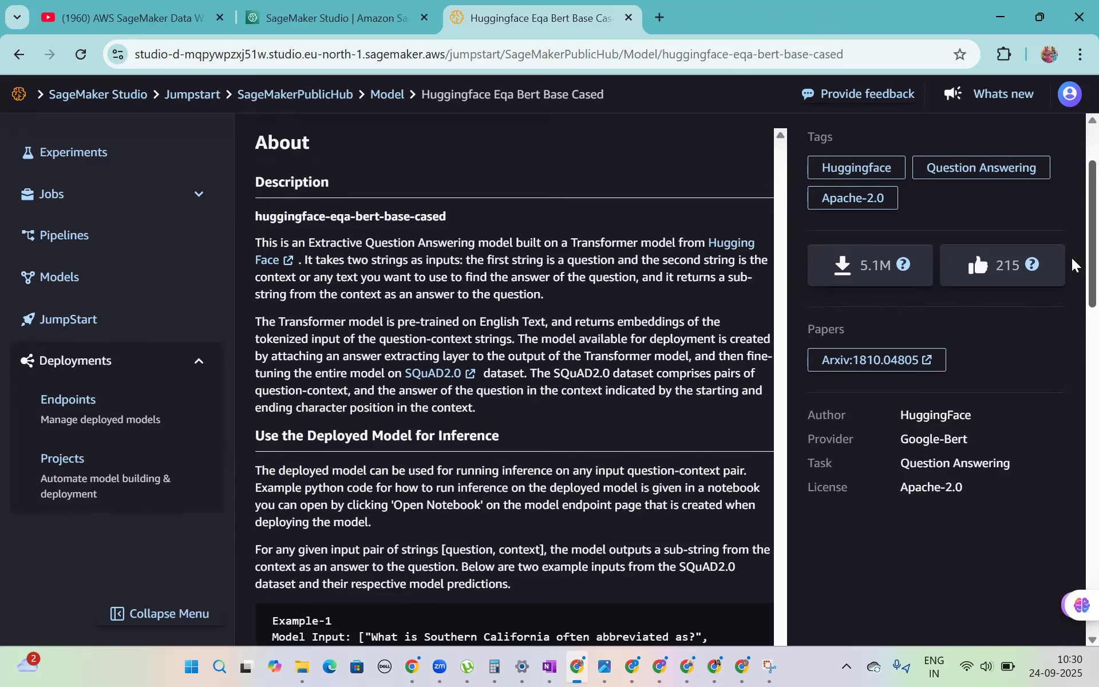
scroll(1072, 264, up, 1)
scroll(1072, 239, up, 1)
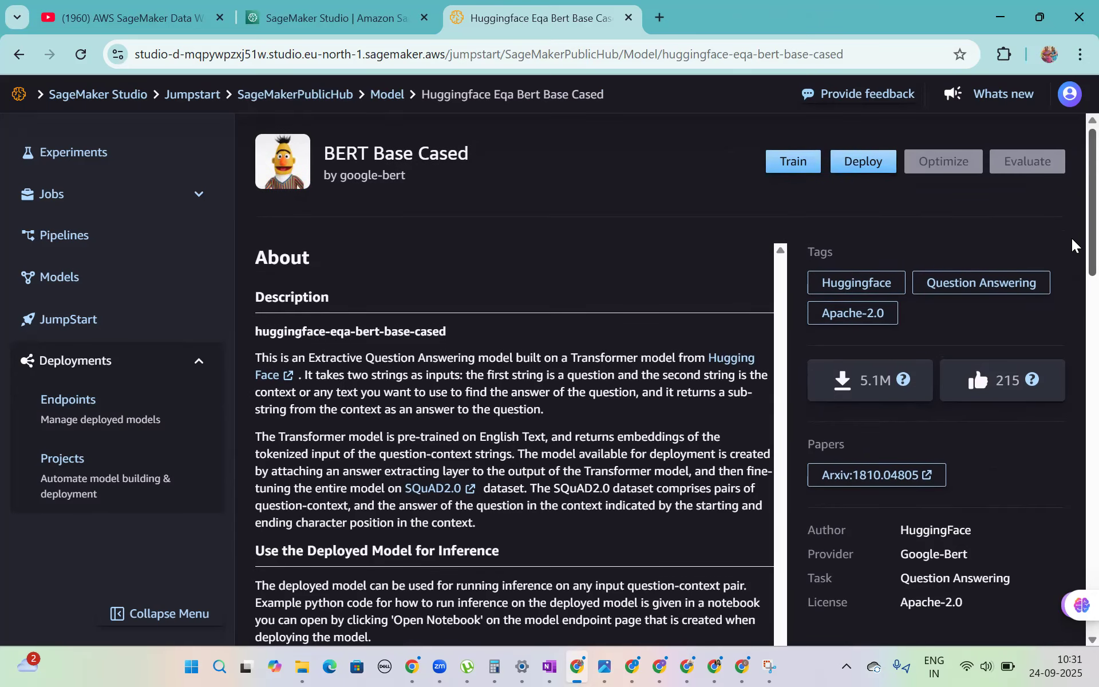
scroll(1072, 263, down, 1)
scroll(1072, 263, down, 1)
scroll(1072, 257, up, 1)
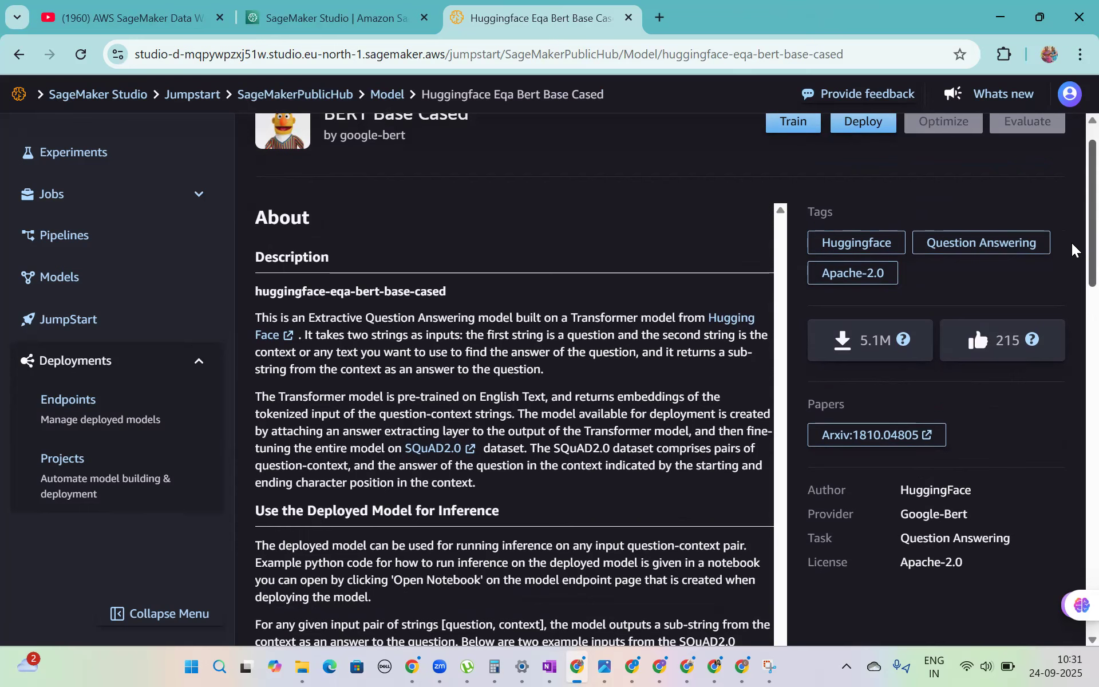
scroll(1072, 257, down, 1)
scroll(1074, 292, down, 1)
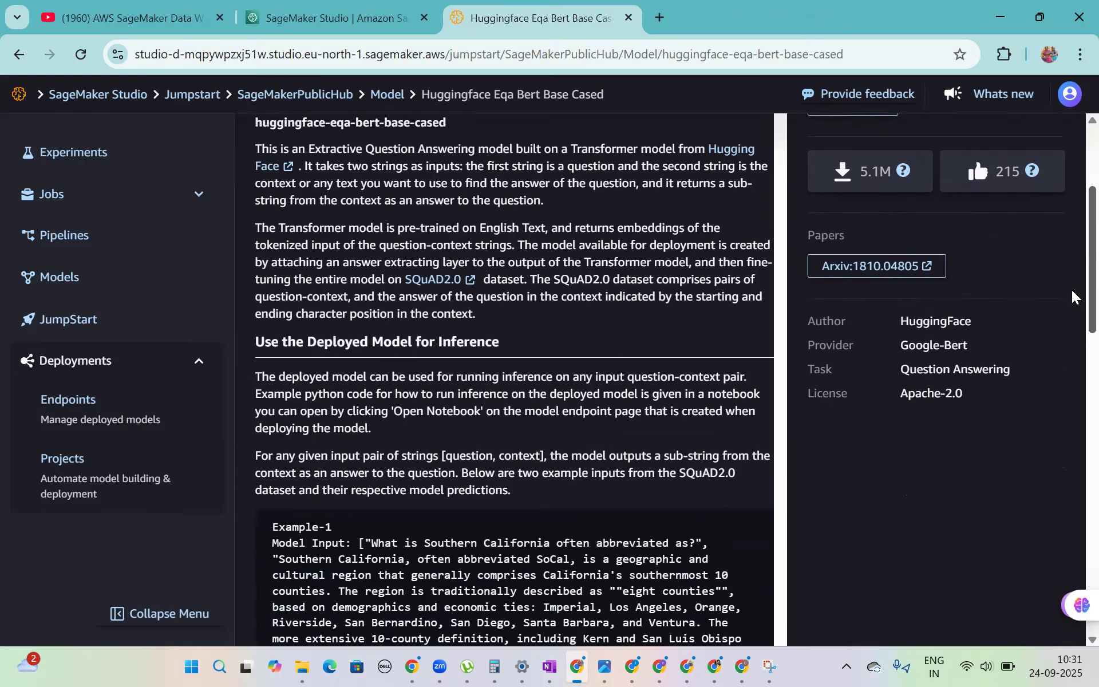
scroll(1073, 292, down, 2)
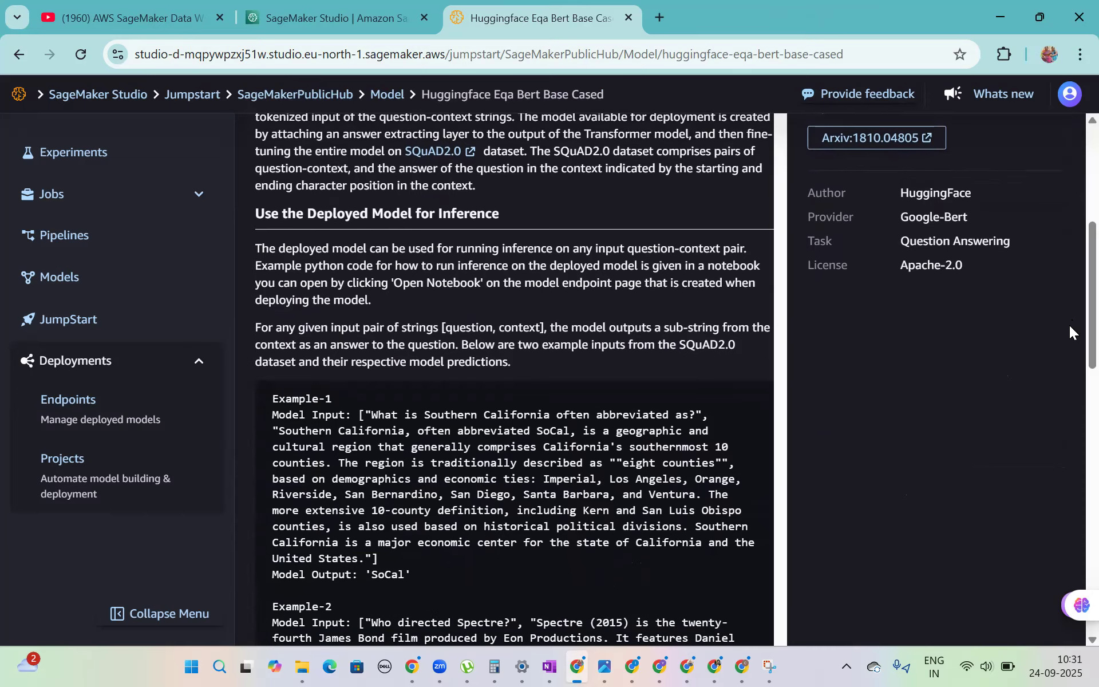
drag(542, 237, 256, 200)
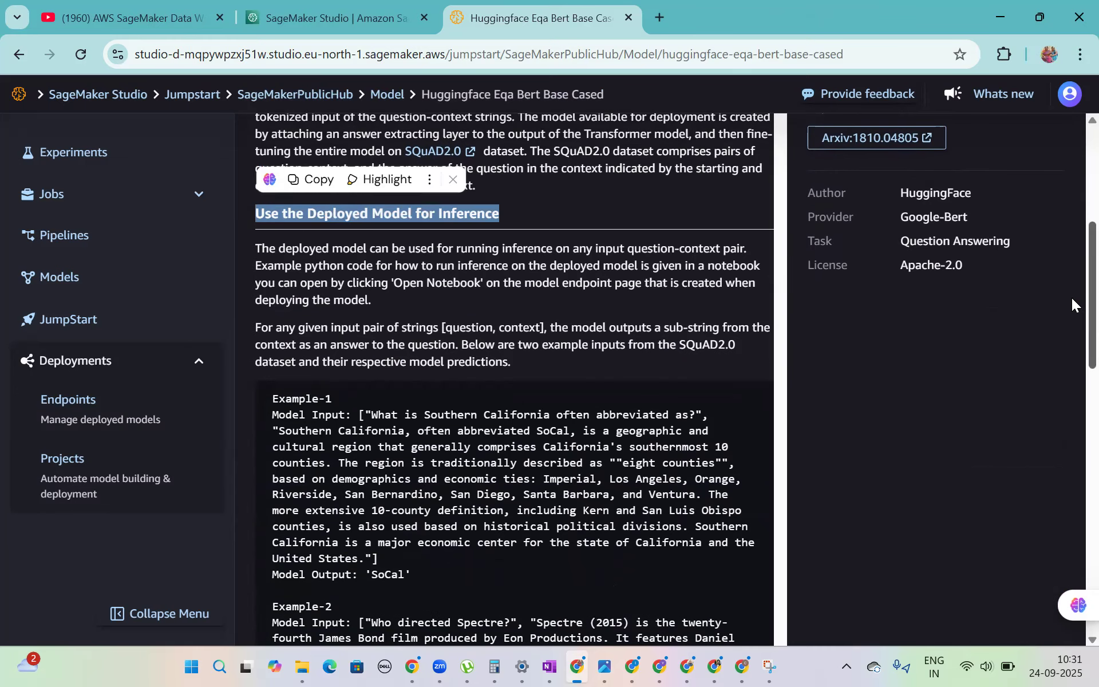
- Examine the model inputs and outputs in Example-1 and Example-2, highlighting the relevant passages
scroll(1071, 312, down, 1)
scroll(1072, 333, down, 1)
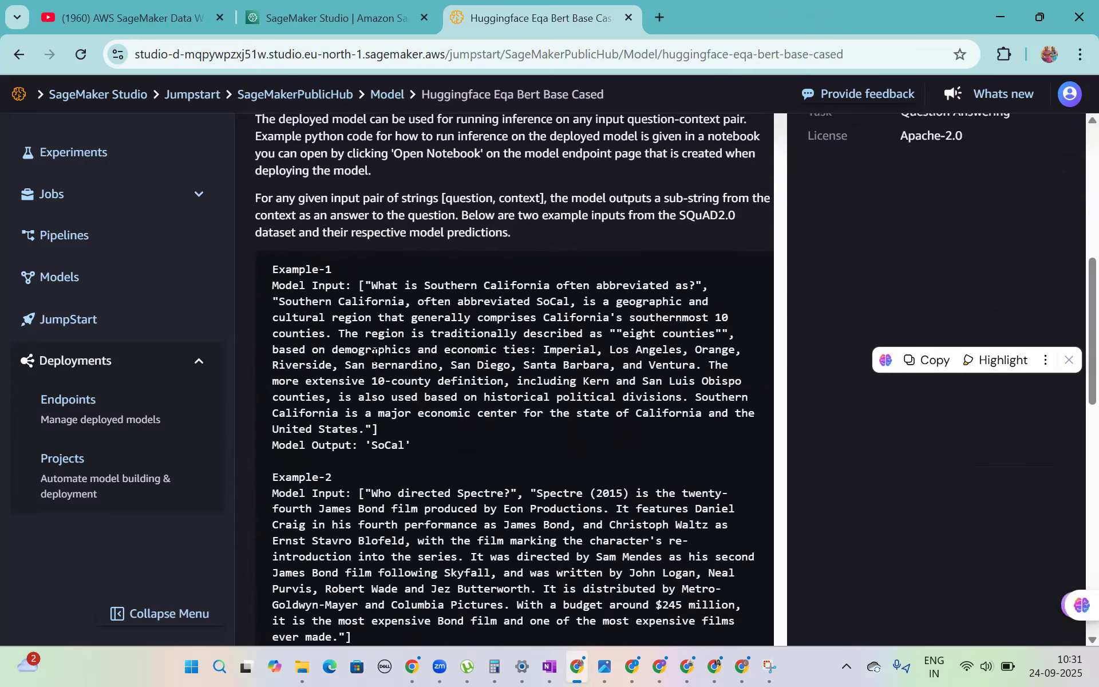
drag(409, 448, 259, 253)
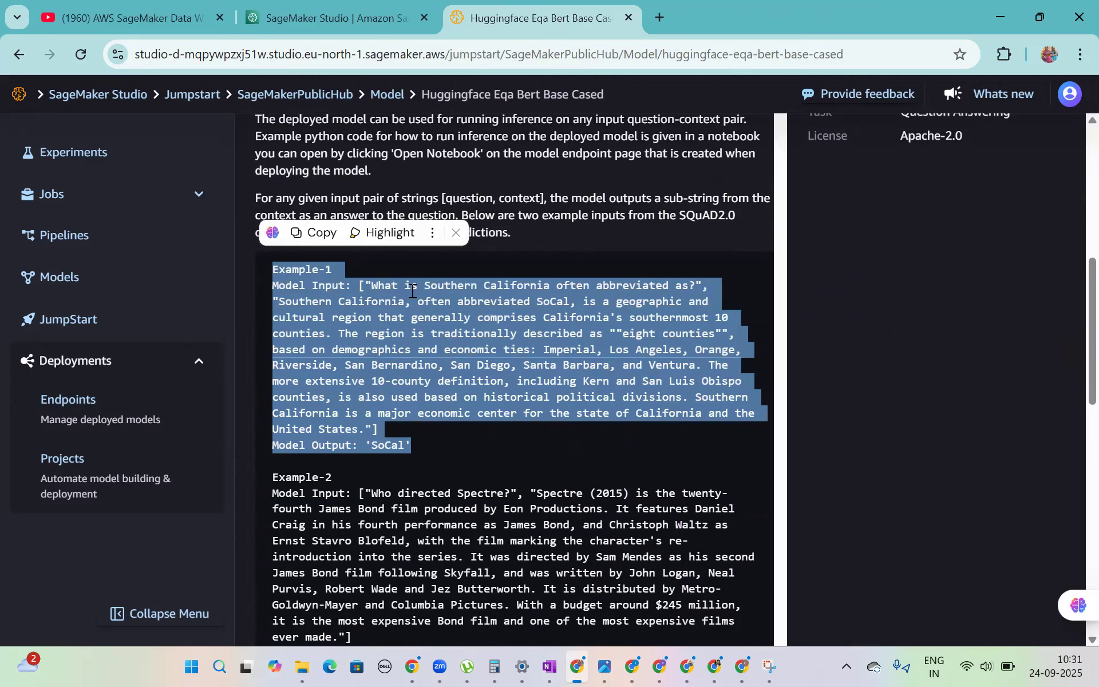
click(374, 284)
drag(365, 284, 373, 441)
click(403, 428)
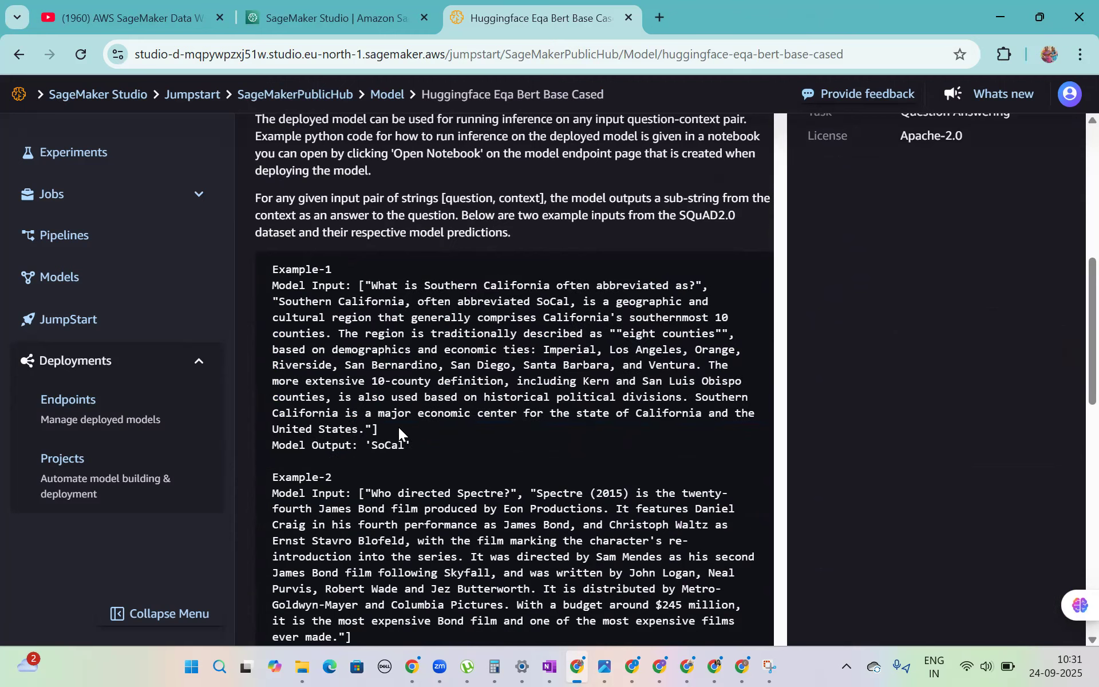
double_click(388, 445)
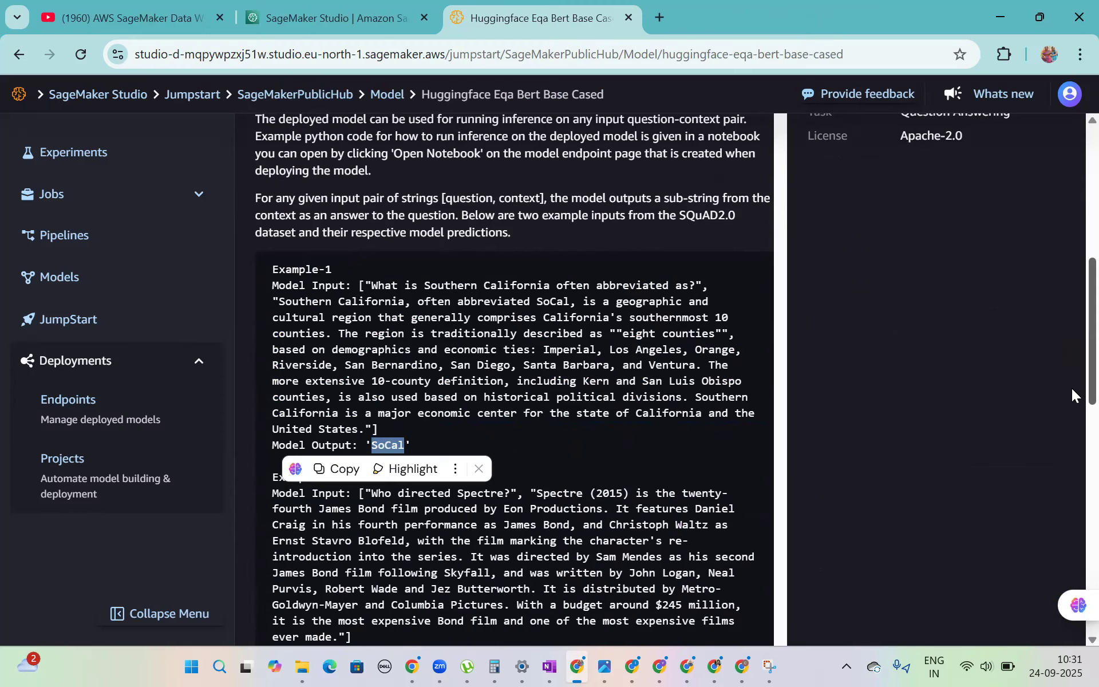
scroll(1071, 388, down, 3)
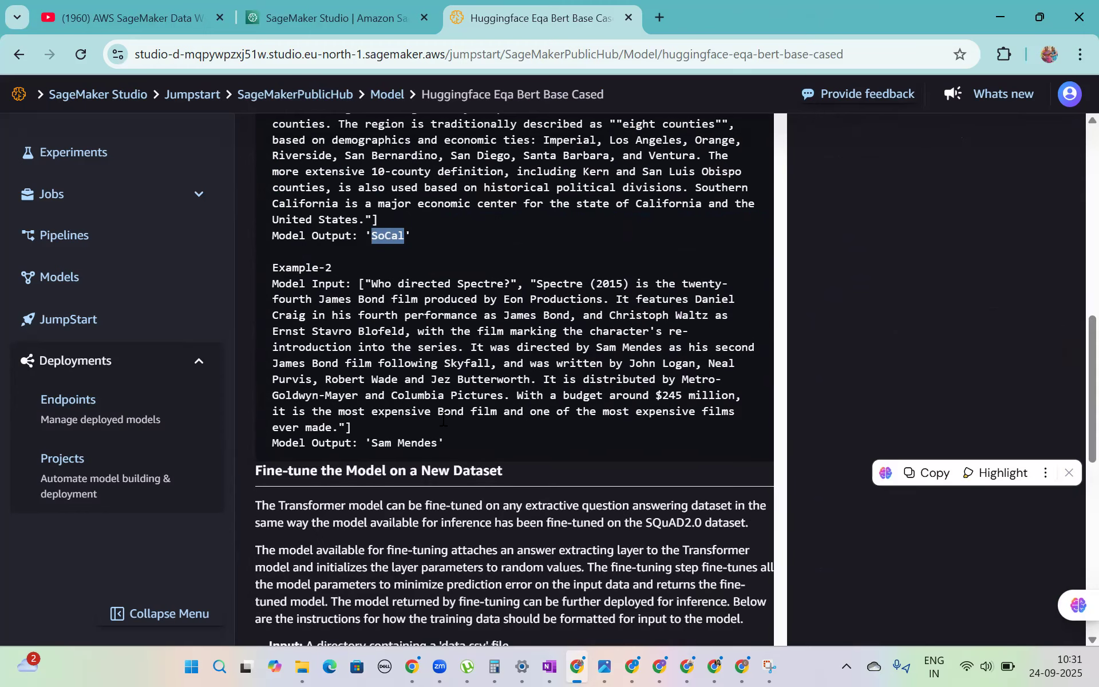
drag(399, 442, 516, 643)
drag(1072, 388, 1071, 380)
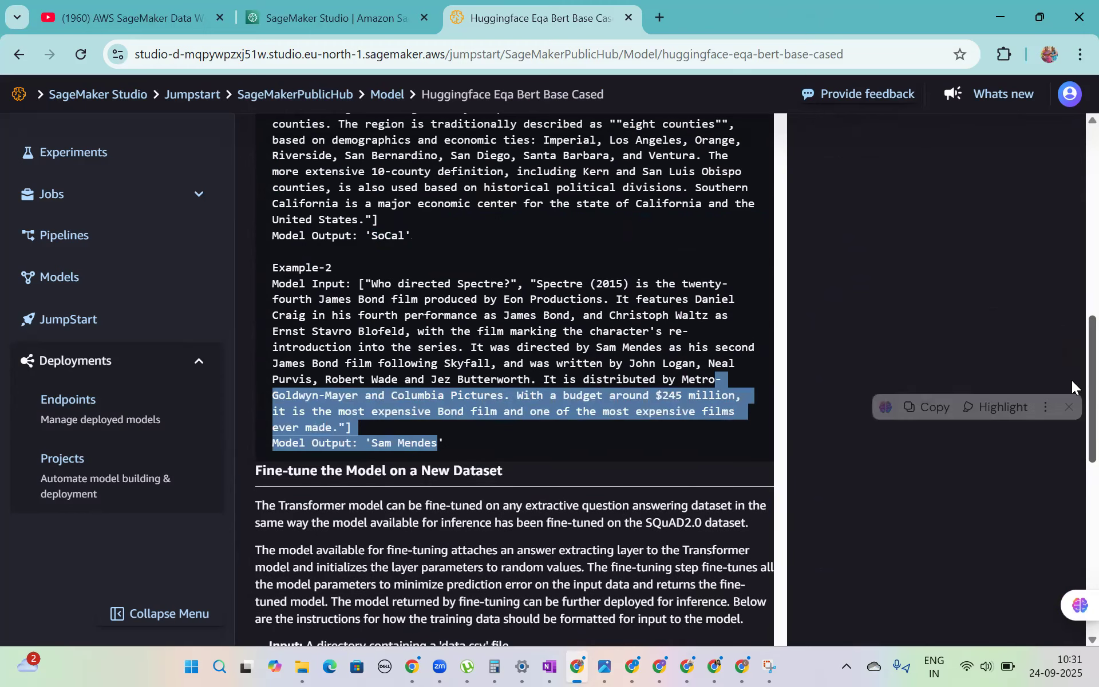
- Open the endpoint deployment form for BERT Base Cased and review its endpoint settings and model entry
scroll(1072, 343, up, 6)
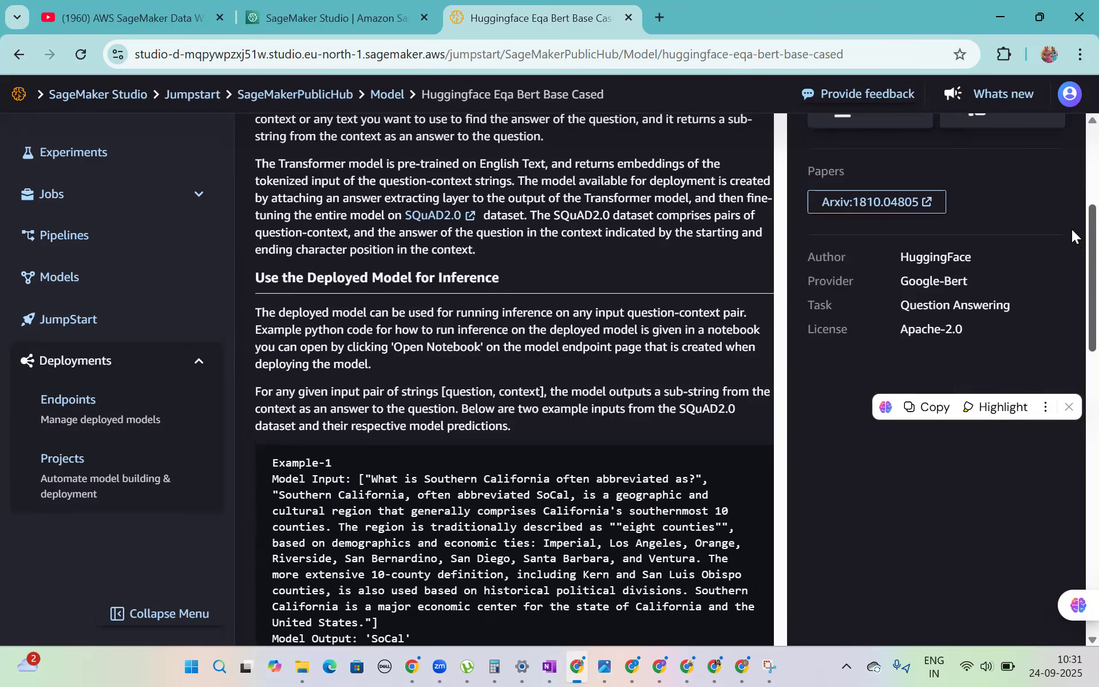
scroll(1072, 229, up, 2)
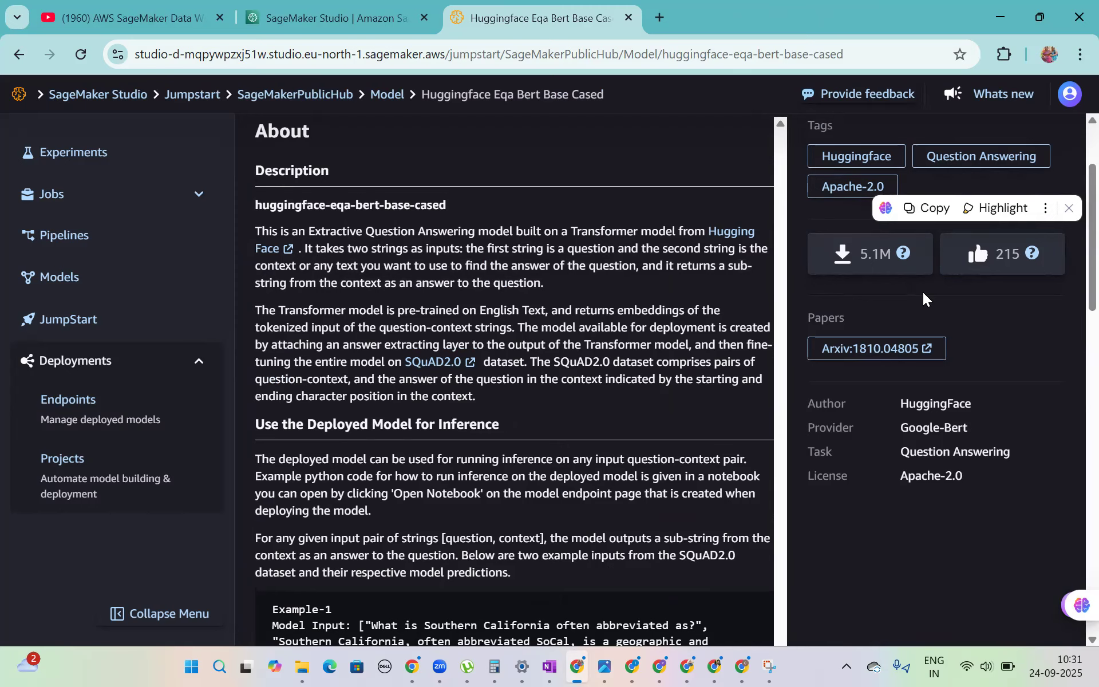
scroll(1071, 240, up, 3)
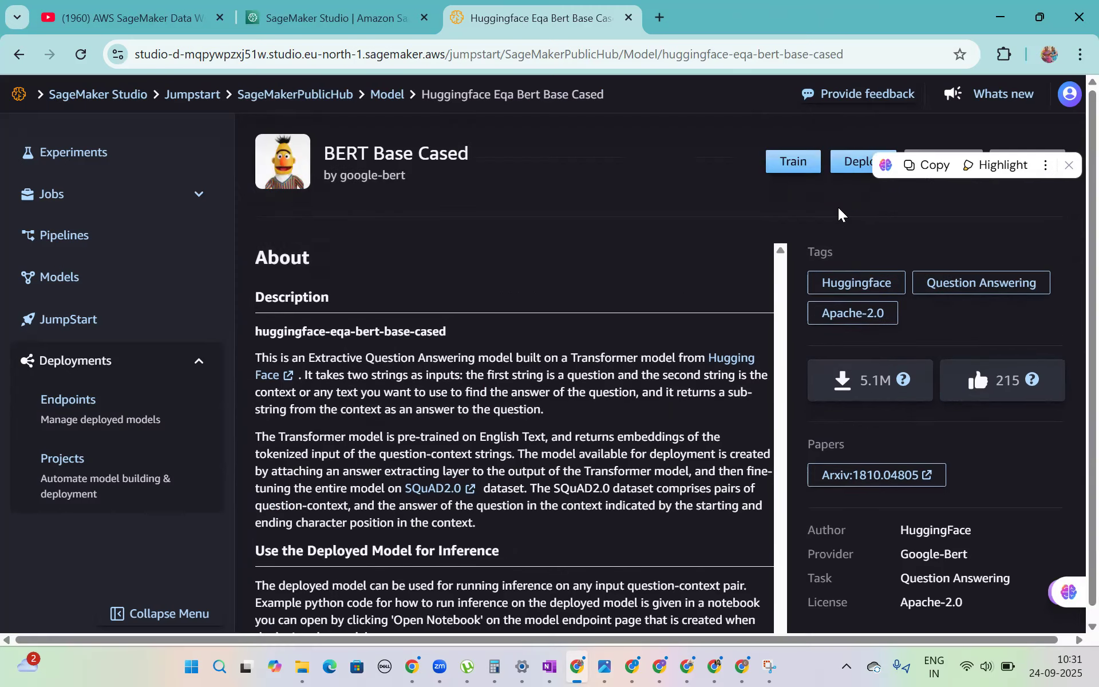
click(850, 157)
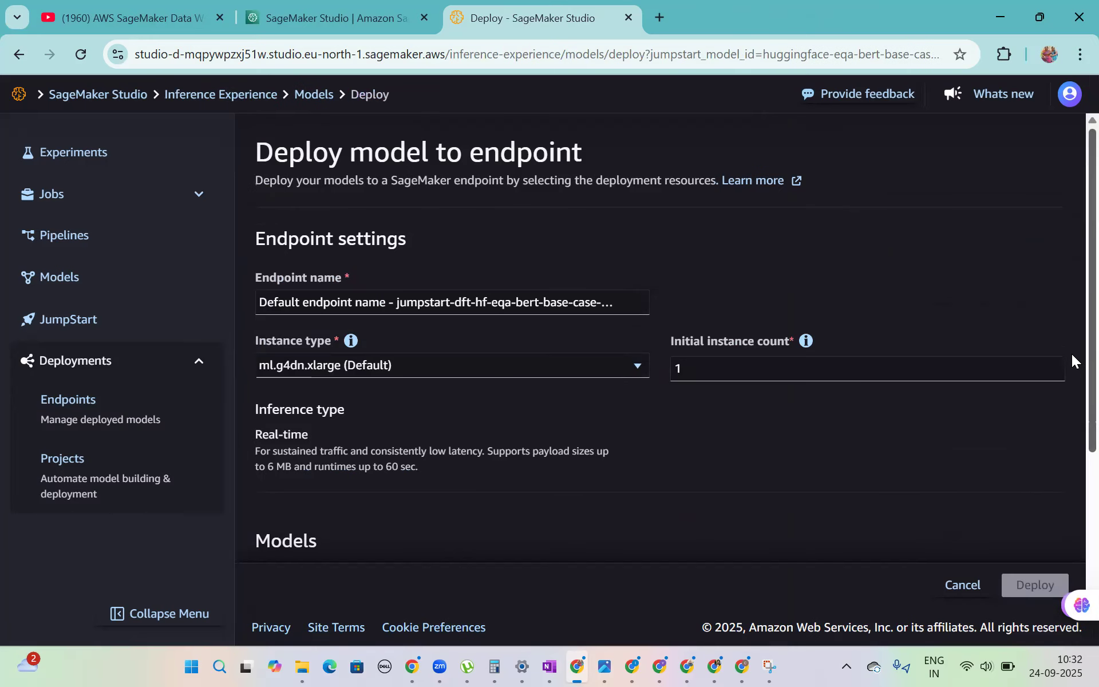
scroll(1071, 353, down, 1)
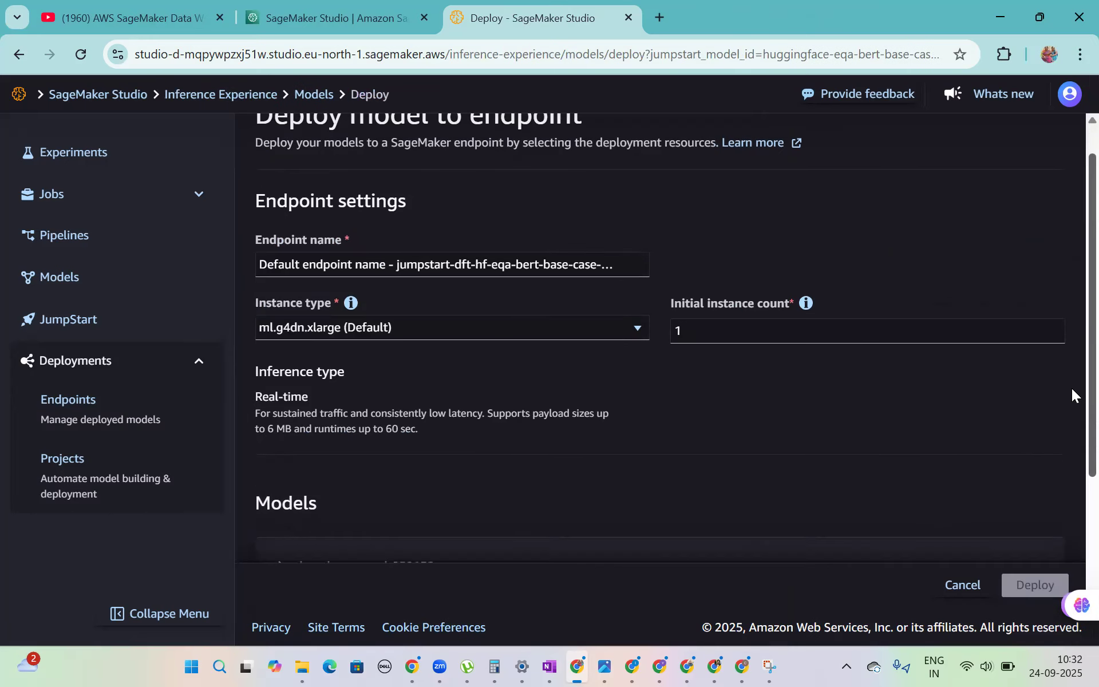
scroll(1072, 400, down, 1)
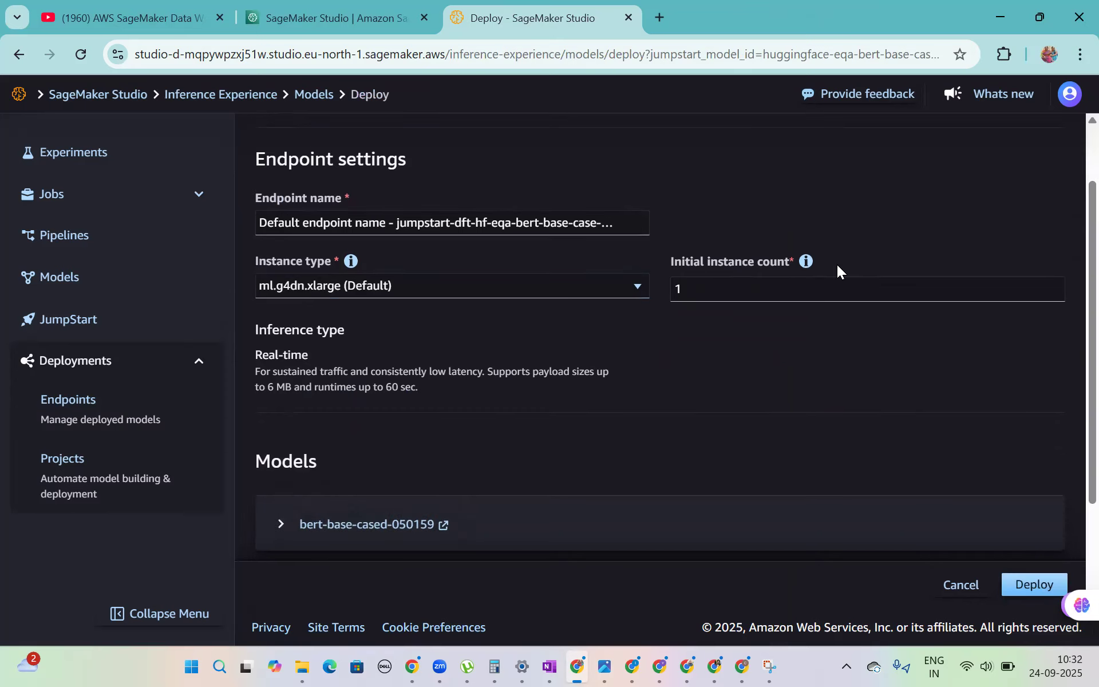
- Highlight the Inference type heading and review the real-time inference description and the model entry
drag(387, 333, 271, 338)
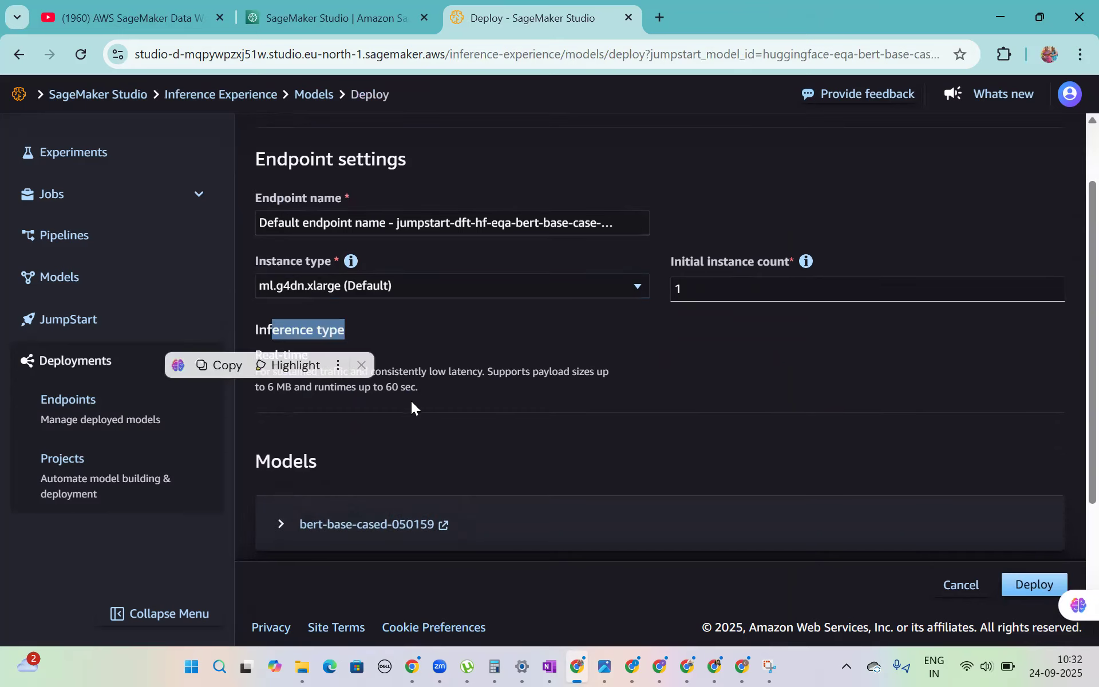
click(424, 378)
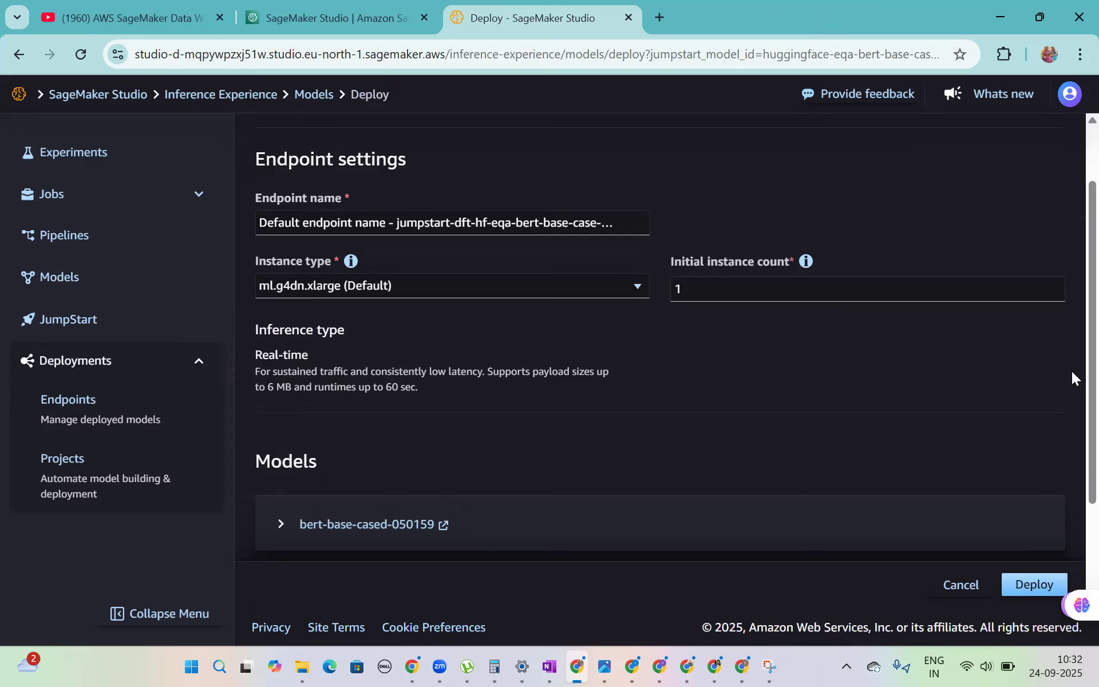
scroll(1072, 371, down, 1)
scroll(1072, 469, down, 2)
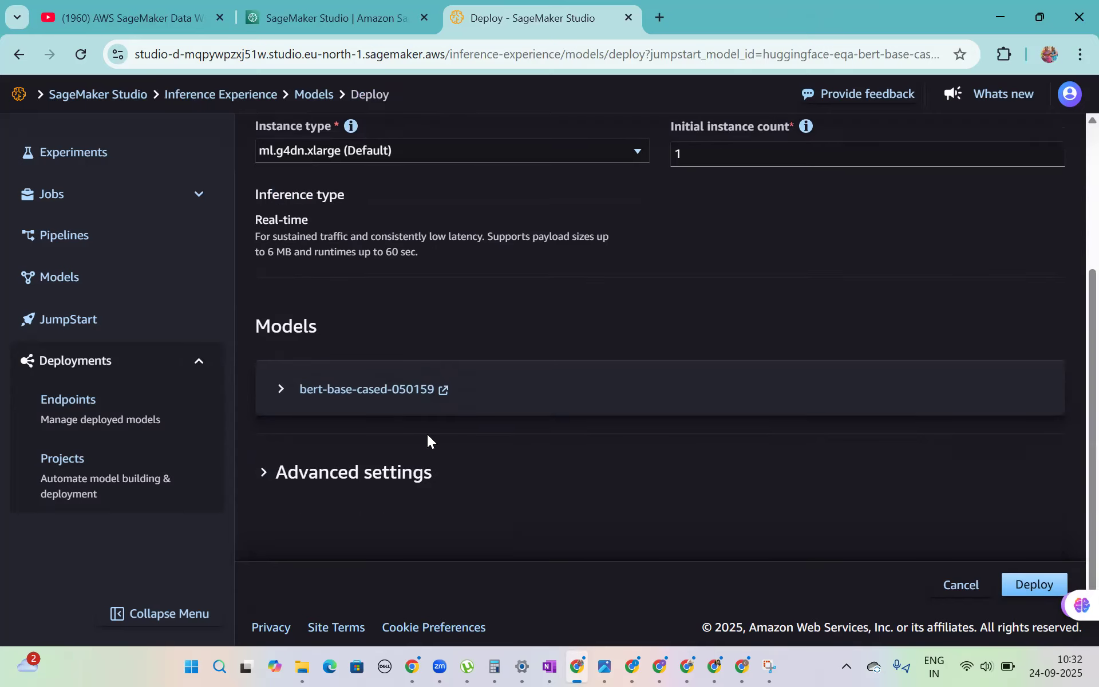
- Expand the advanced settings, review the security and tag options, and deploy BERT Base Cased with the default settings
click(259, 478)
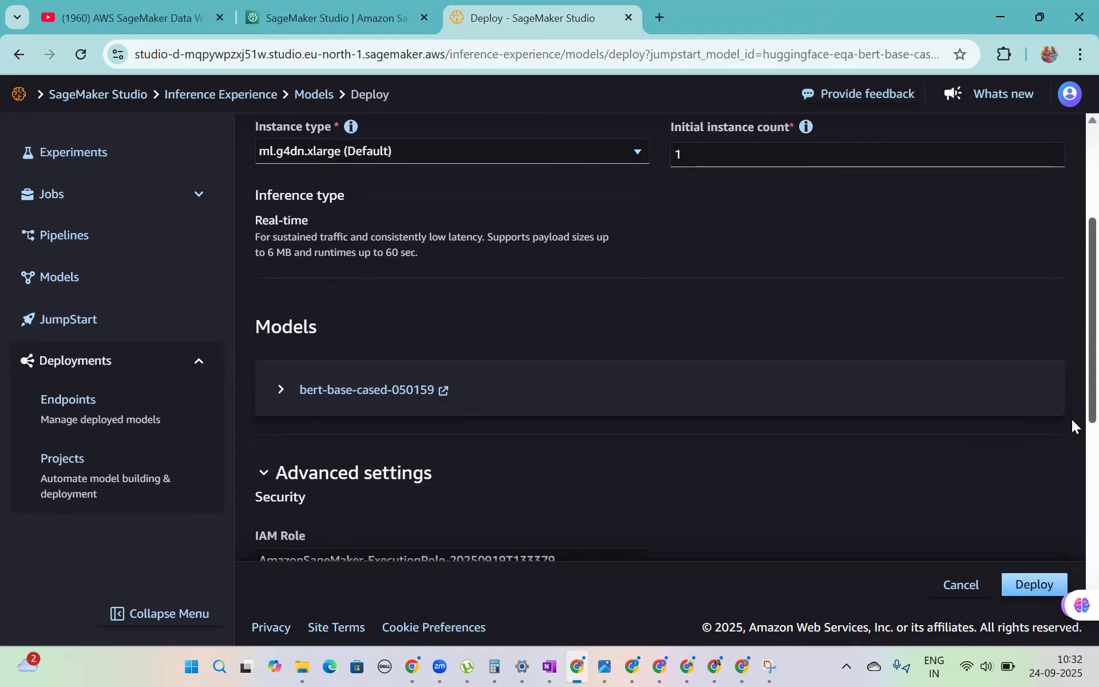
scroll(1072, 447, down, 4)
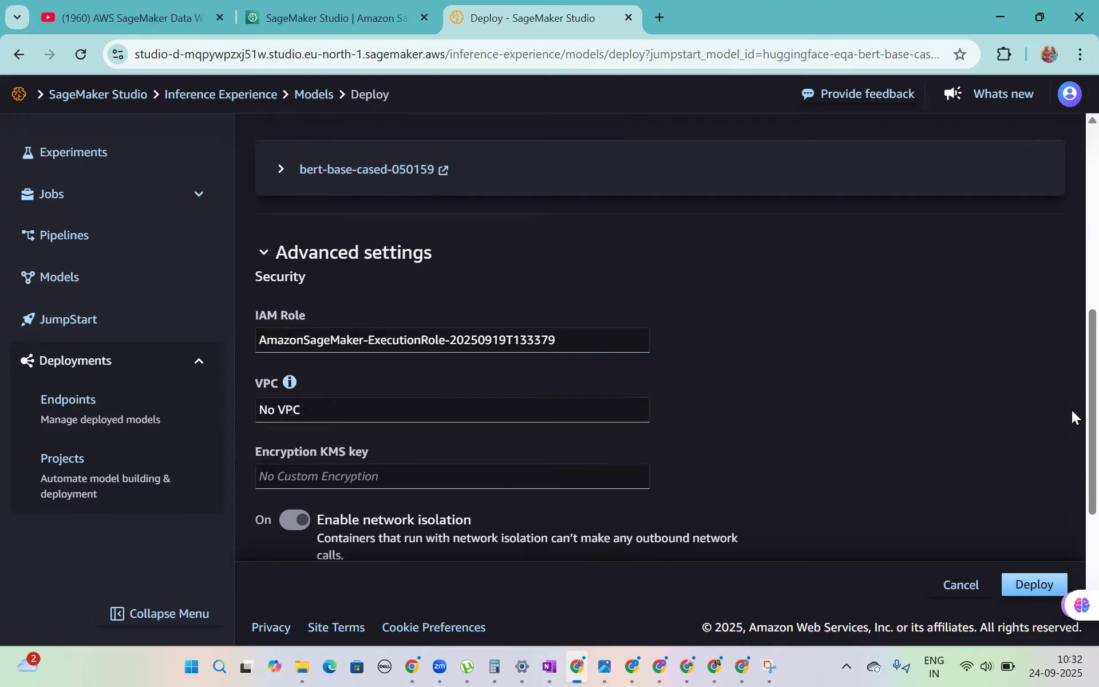
scroll(1072, 423, down, 1)
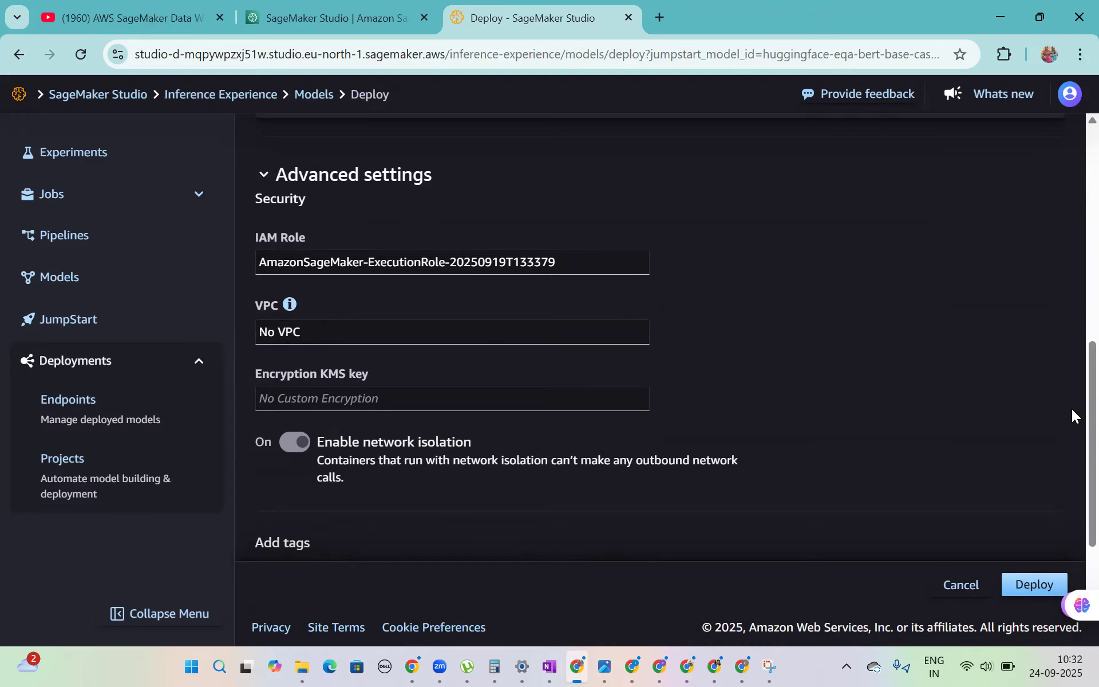
scroll(1072, 412, down, 2)
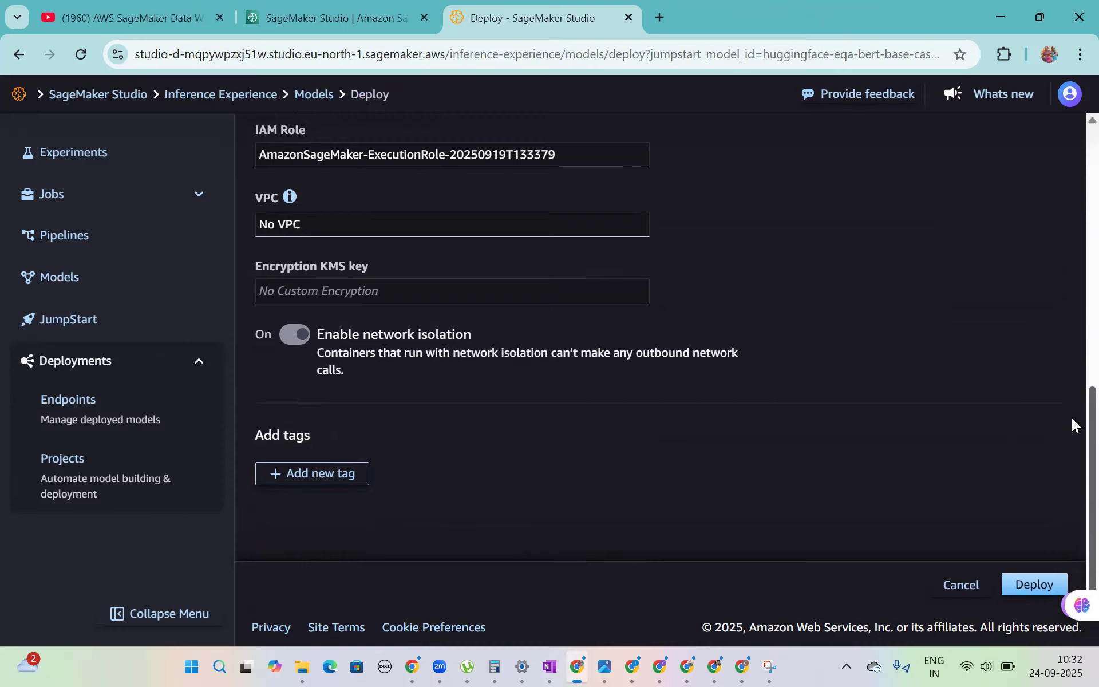
scroll(1072, 390, up, 5)
scroll(1072, 358, up, 4)
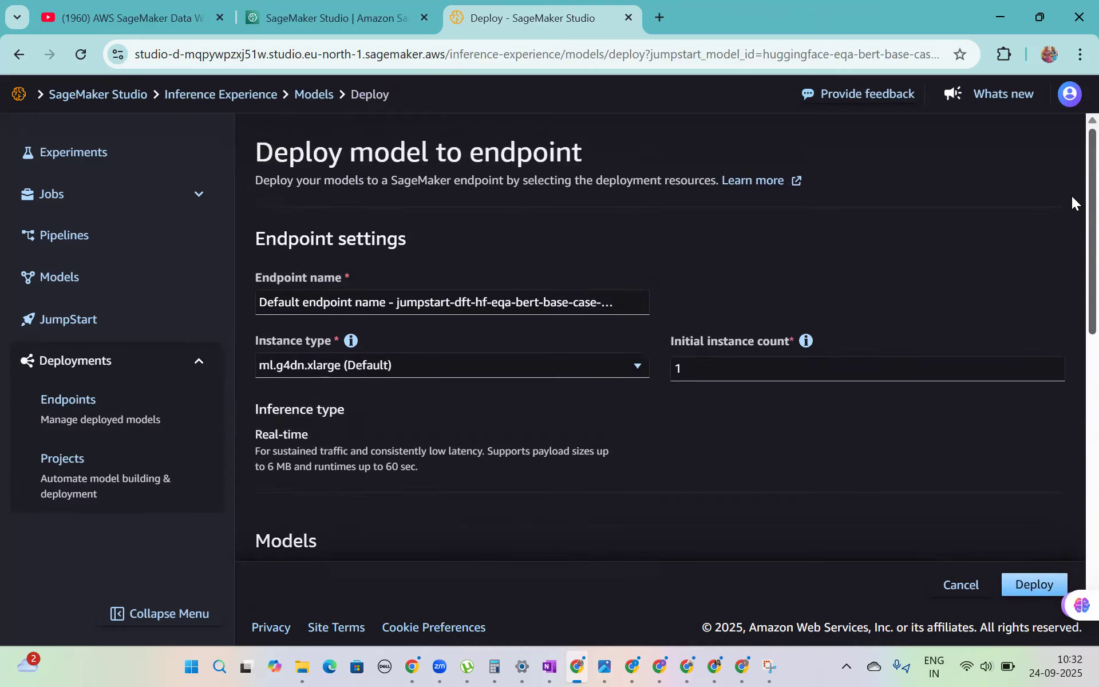
scroll(1072, 287, down, 10)
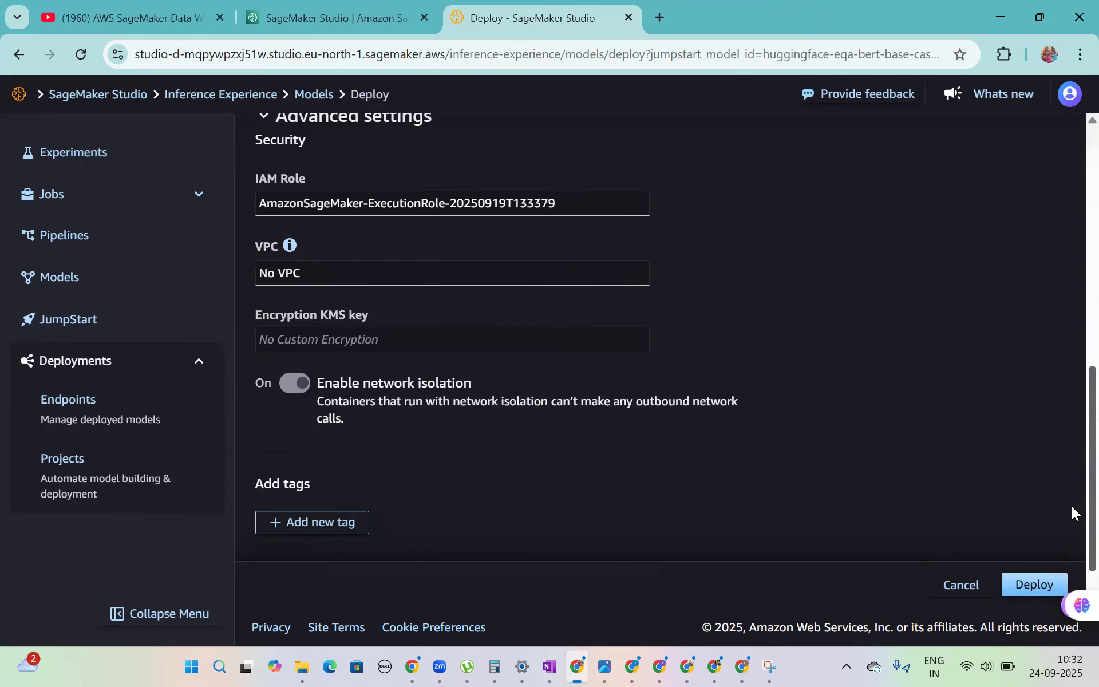
click(1032, 583)
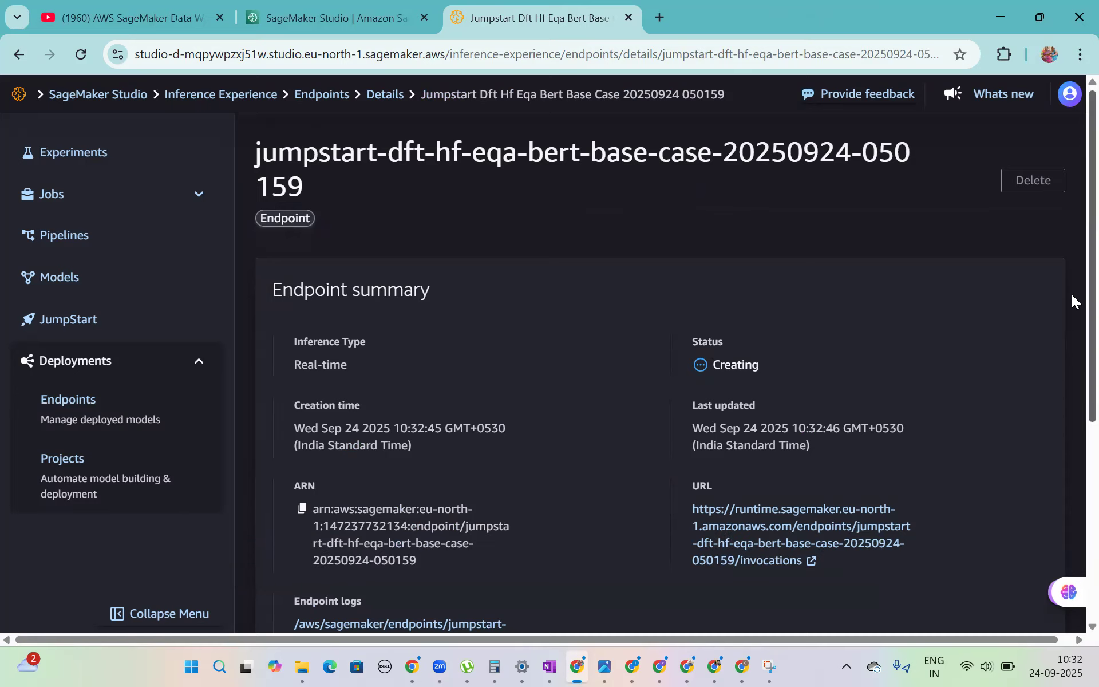
- Examine the new endpoint's summary, variants and settings, and the Python SDK example code for testing inference
scroll(1071, 294, down, 2)
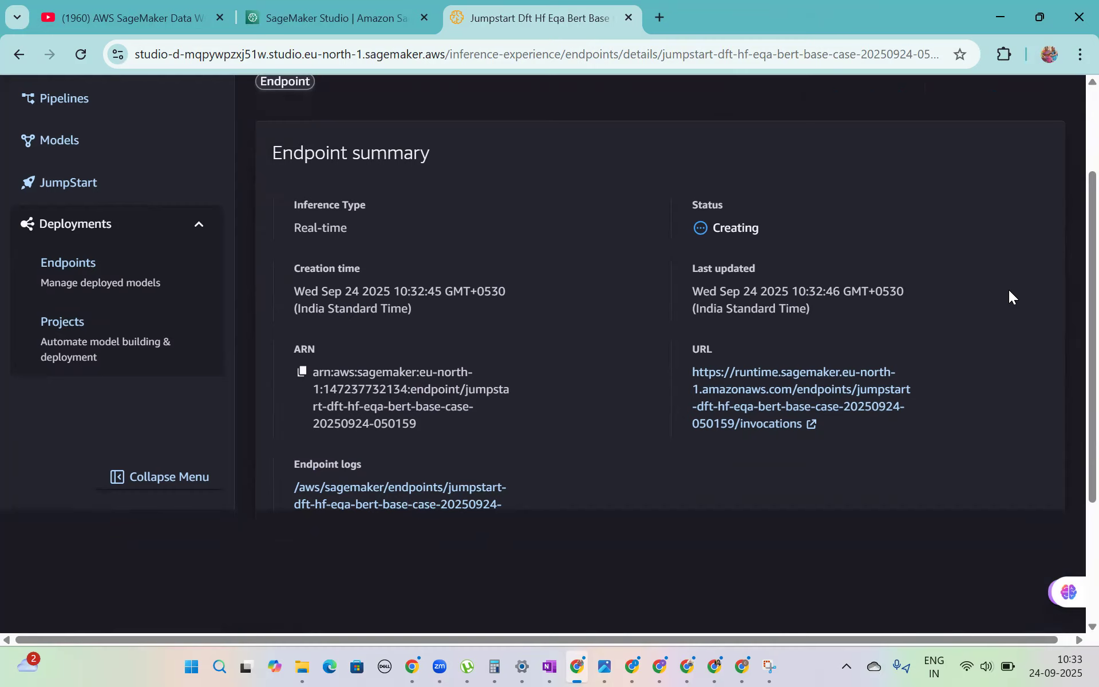
scroll(1008, 289, down, 3)
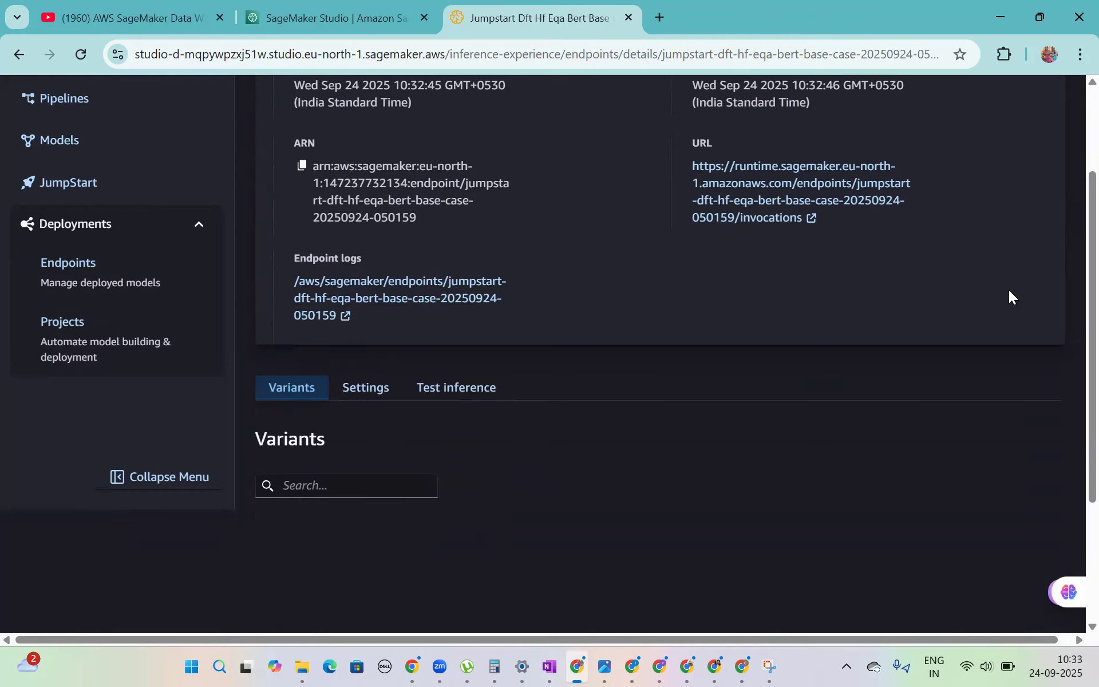
scroll(1008, 290, down, 3)
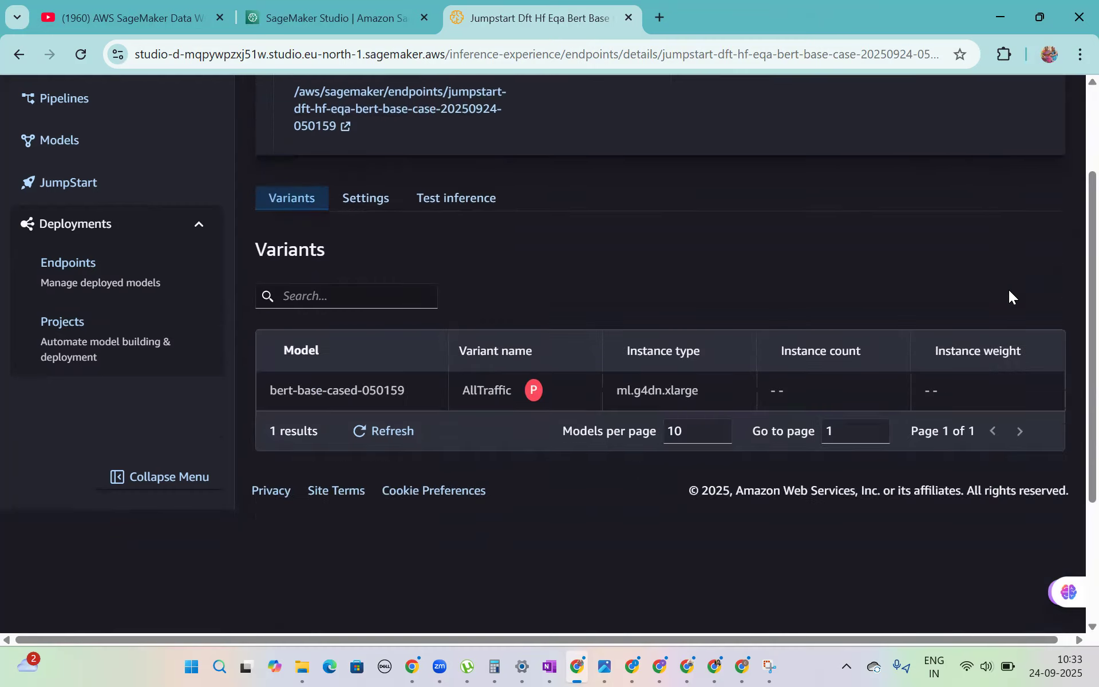
scroll(1008, 289, down, 1)
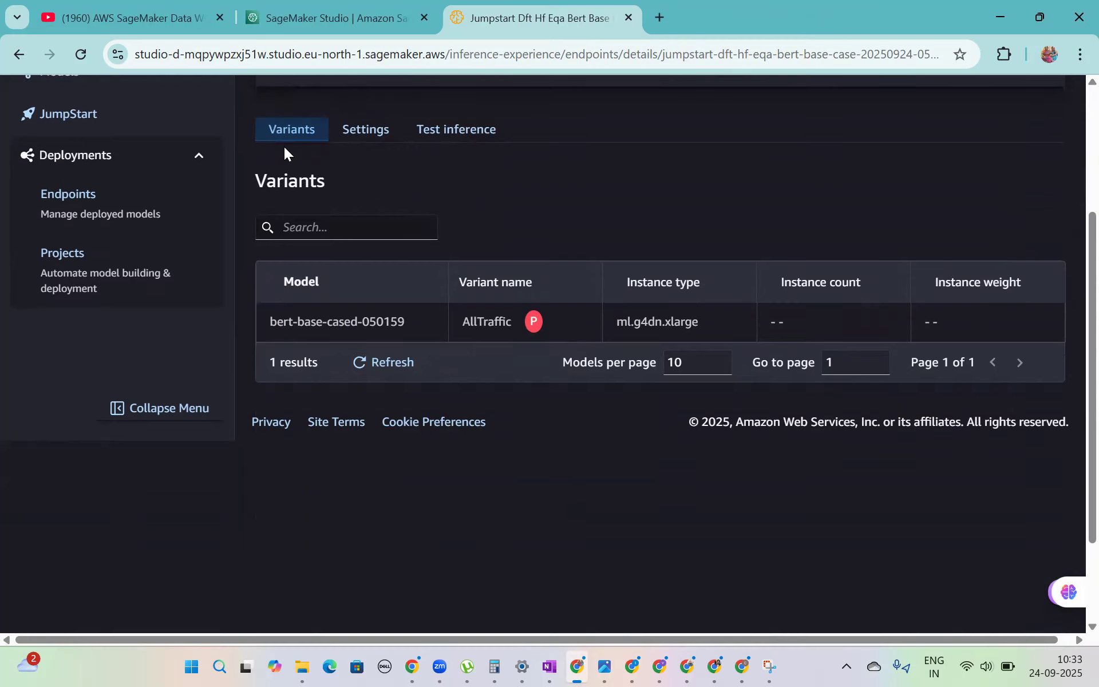
click(370, 142)
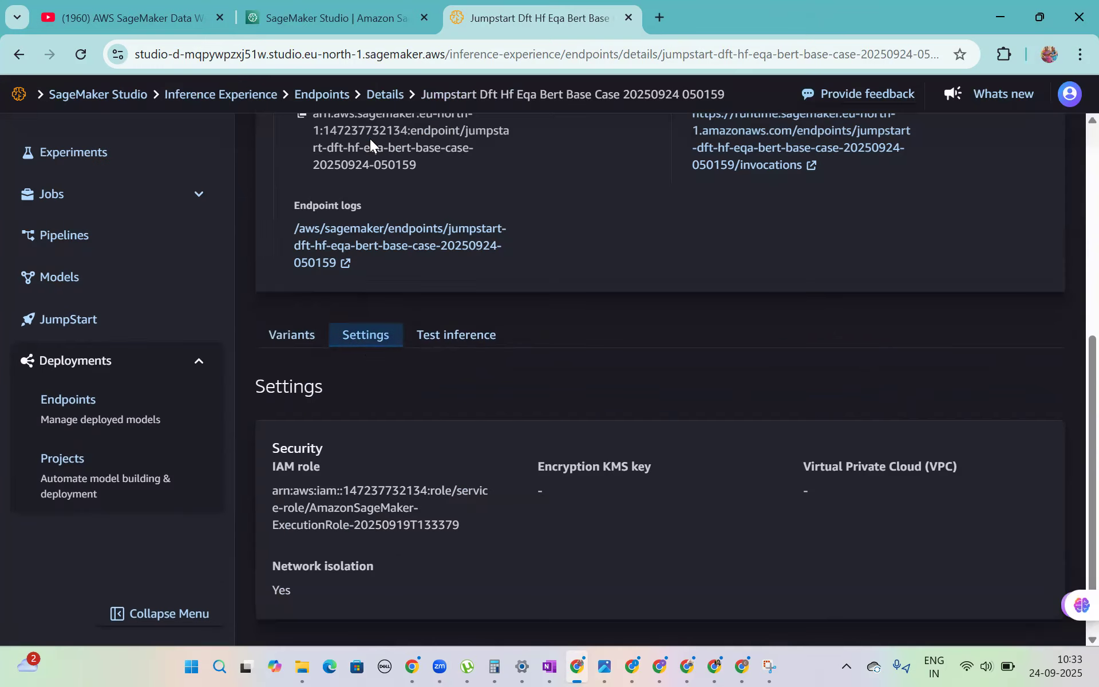
click(458, 343)
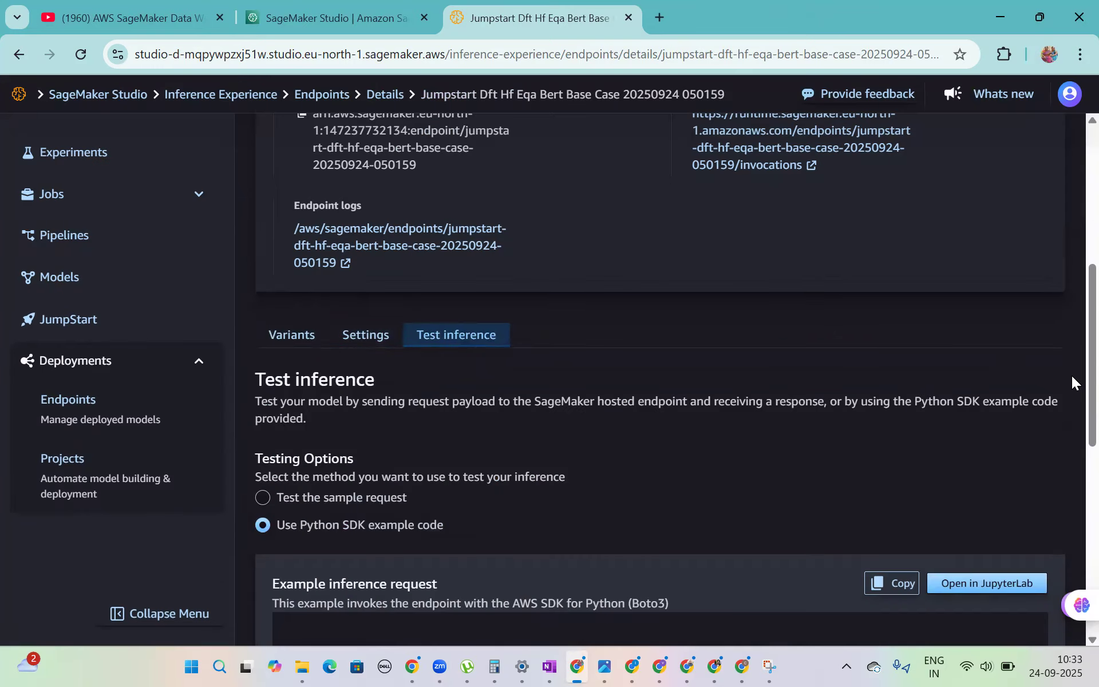
scroll(1071, 377, down, 3)
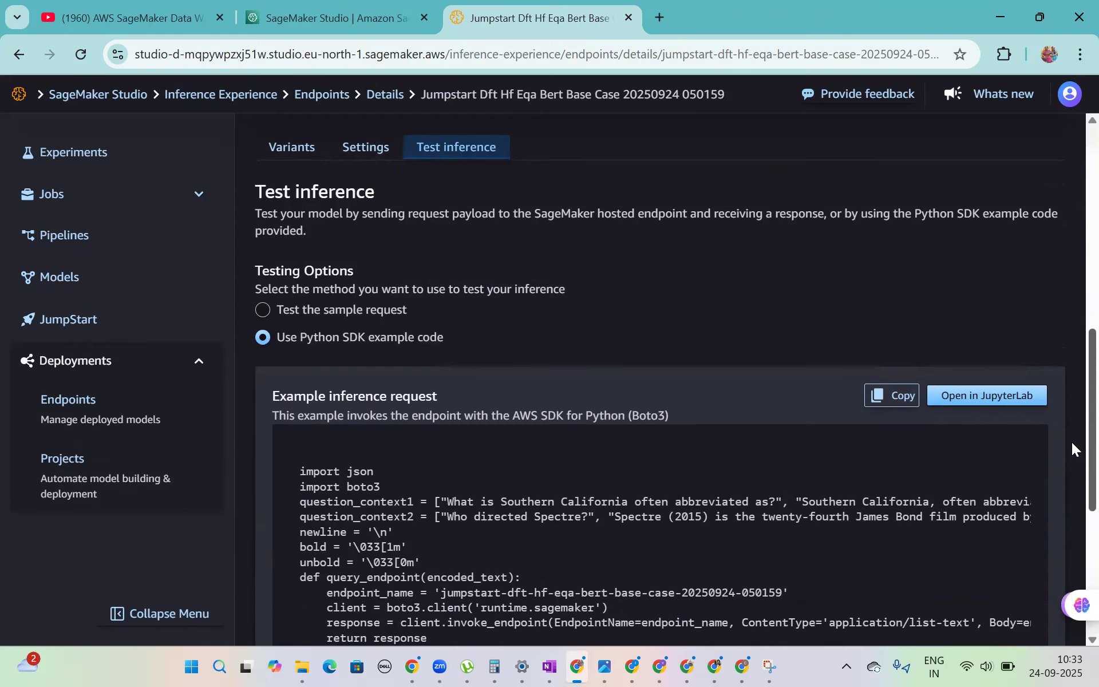
- Open the example inference request in JupyterLab by creating a new private space, entering a name for the space
click(954, 396)
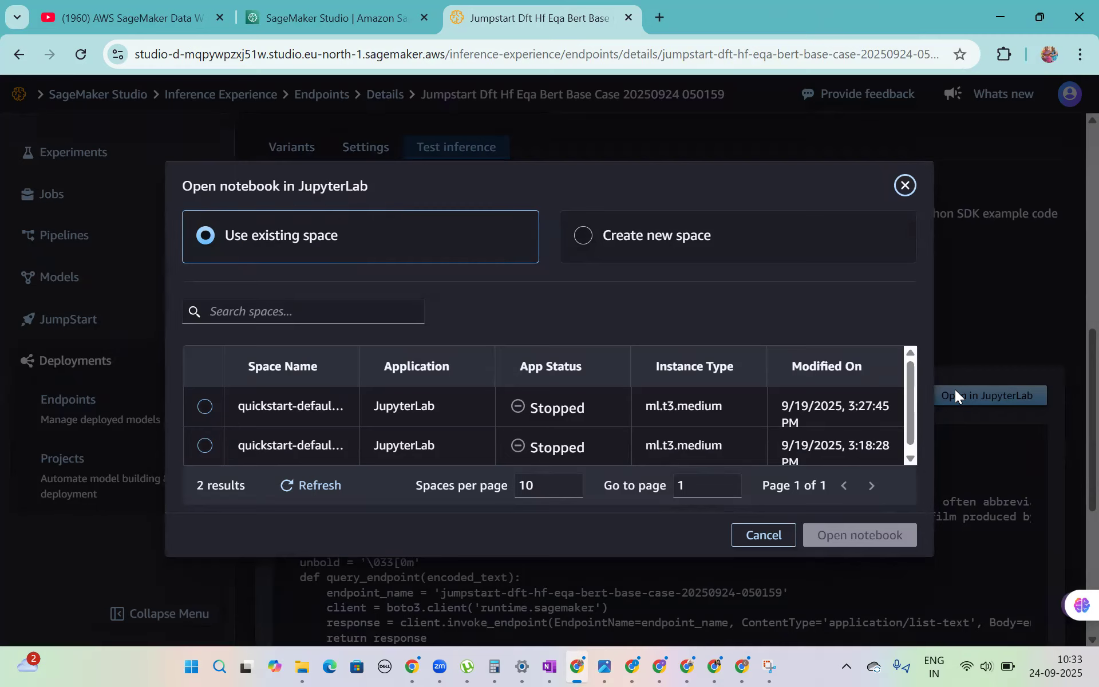
click(579, 238)
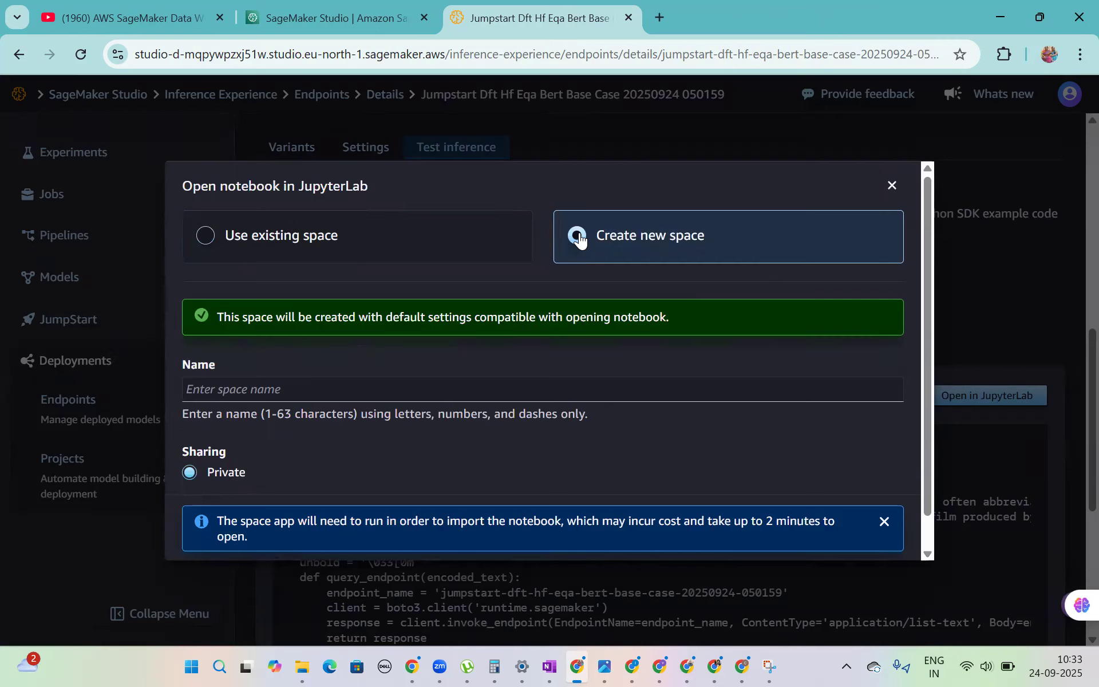
click(231, 388)
text(vara)
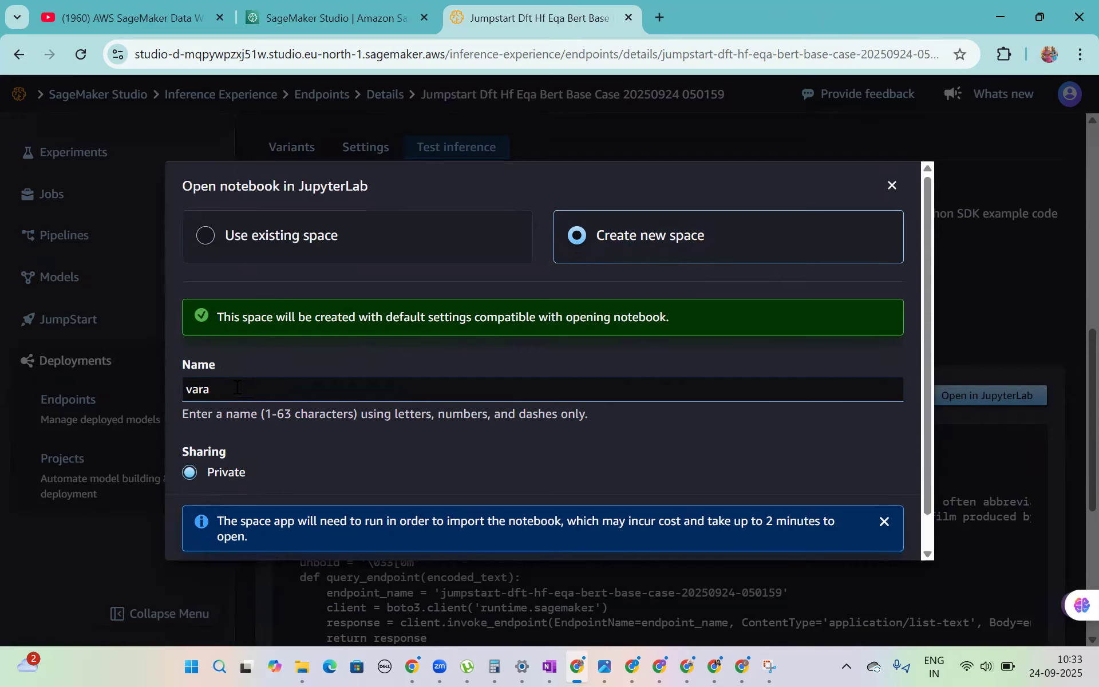
drag(927, 377, 927, 437)
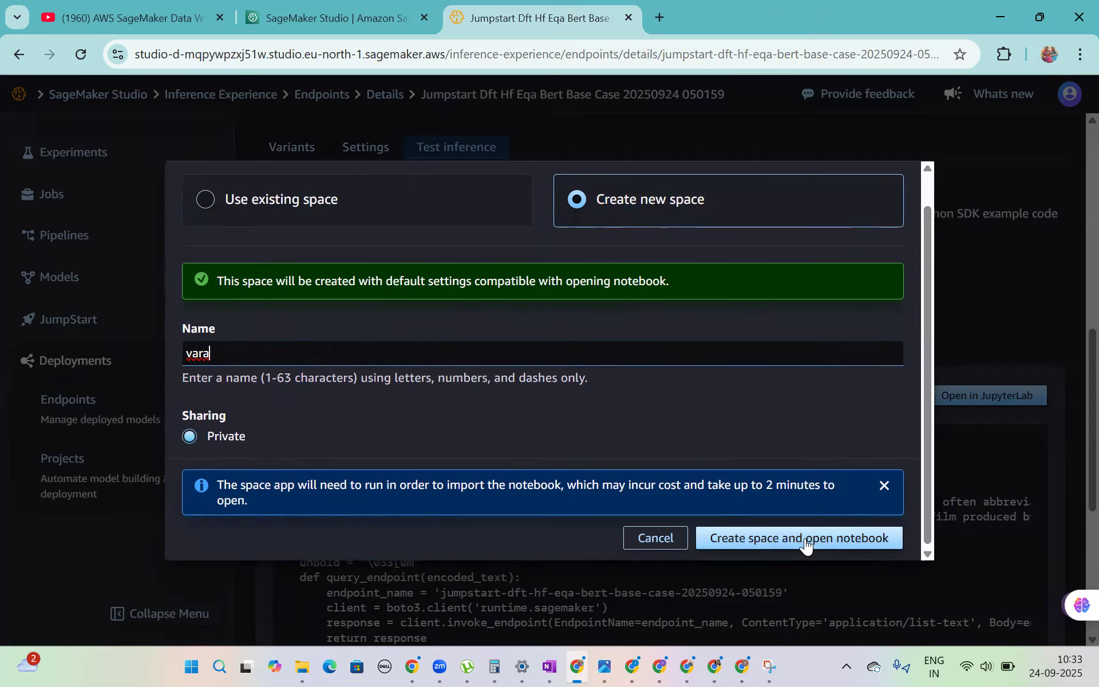
click(806, 541)
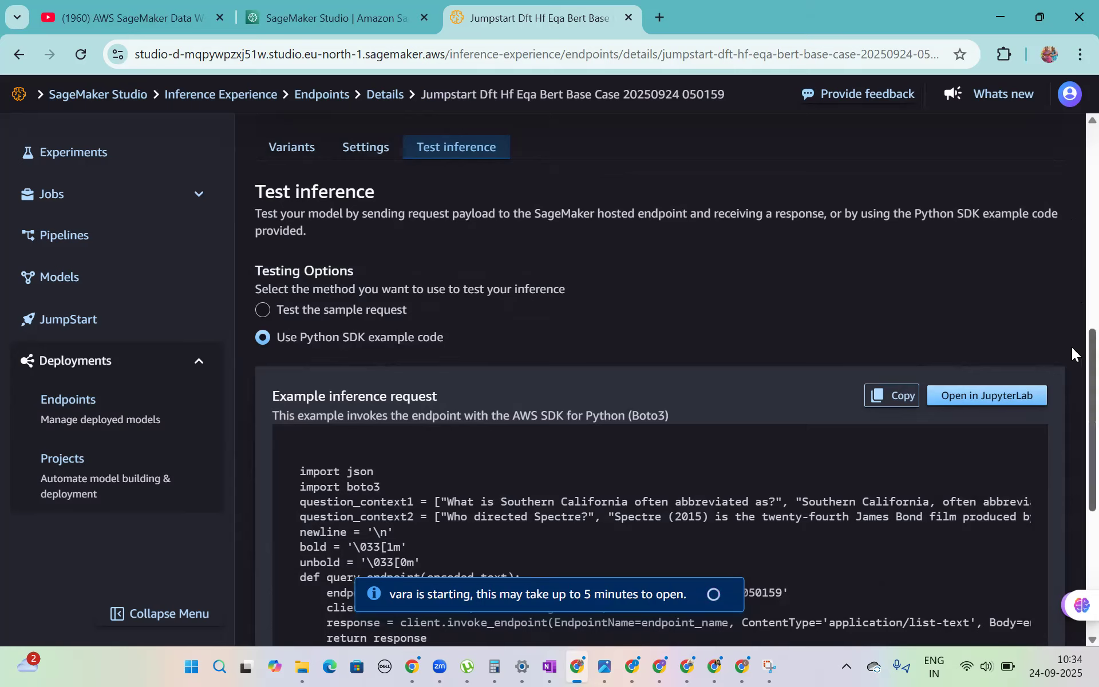
- Highlight the invocation URL in the endpoint summary and check the endpoint's status
drag(1072, 347, 1072, 344)
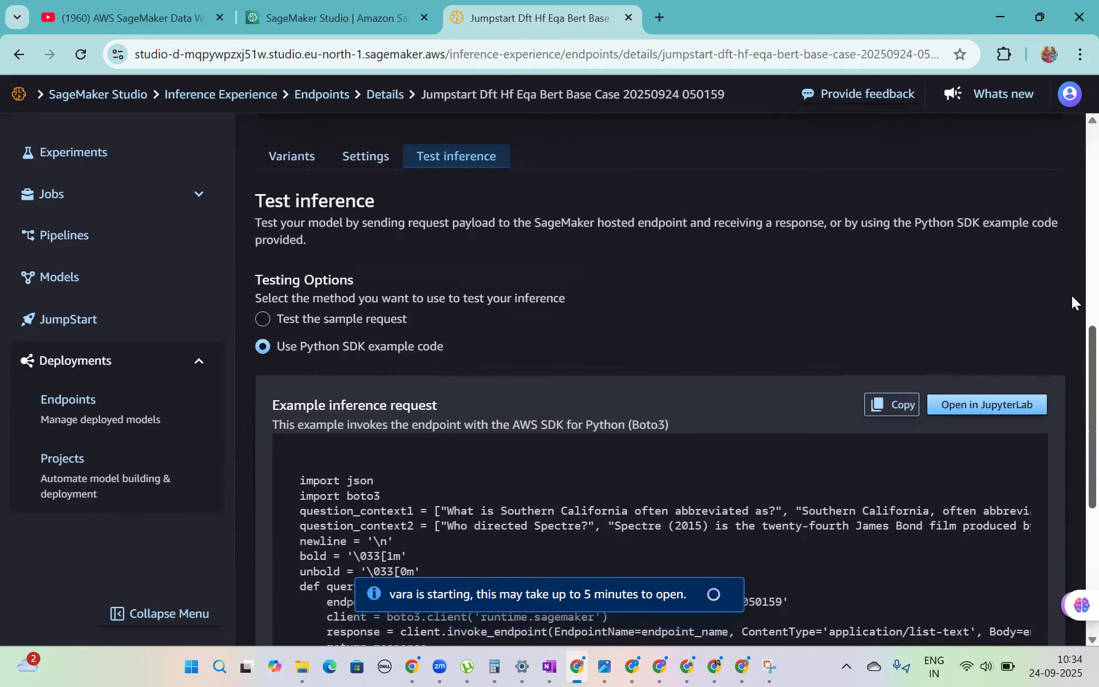
scroll(1072, 297, up, 6)
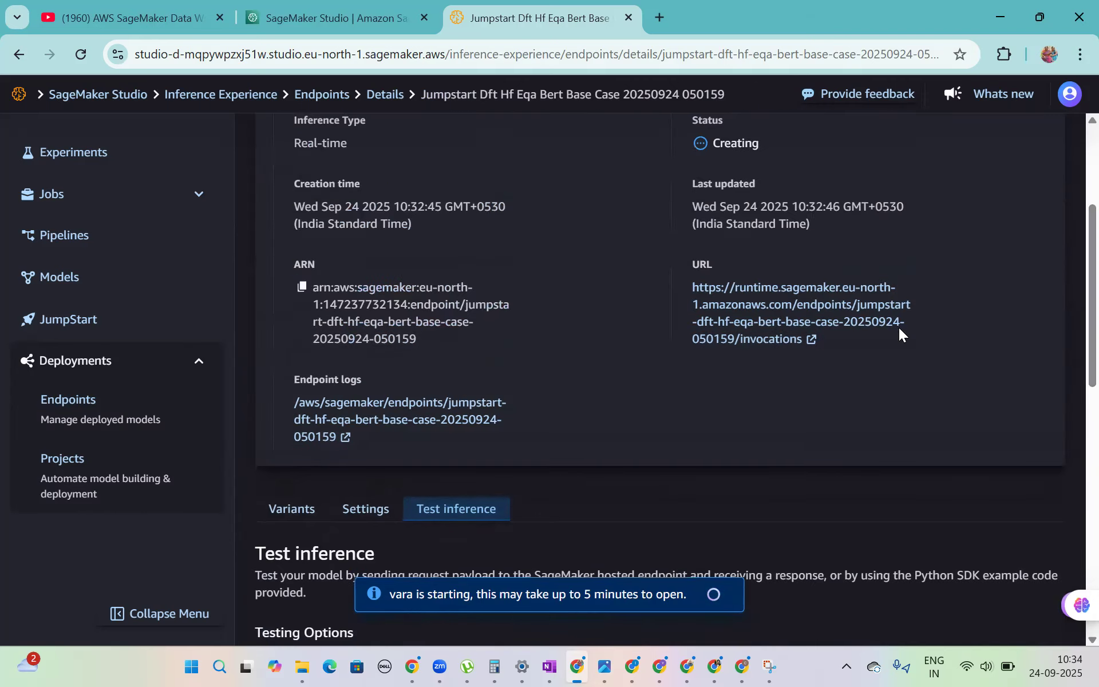
drag(831, 348, 666, 280)
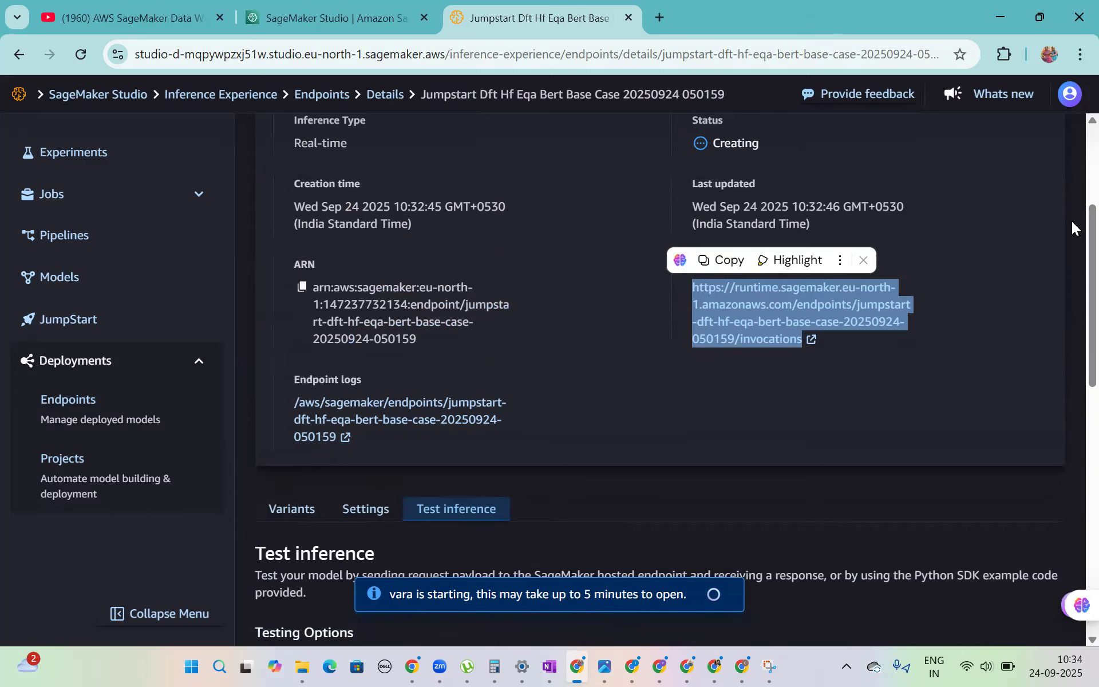
scroll(1072, 209, up, 3)
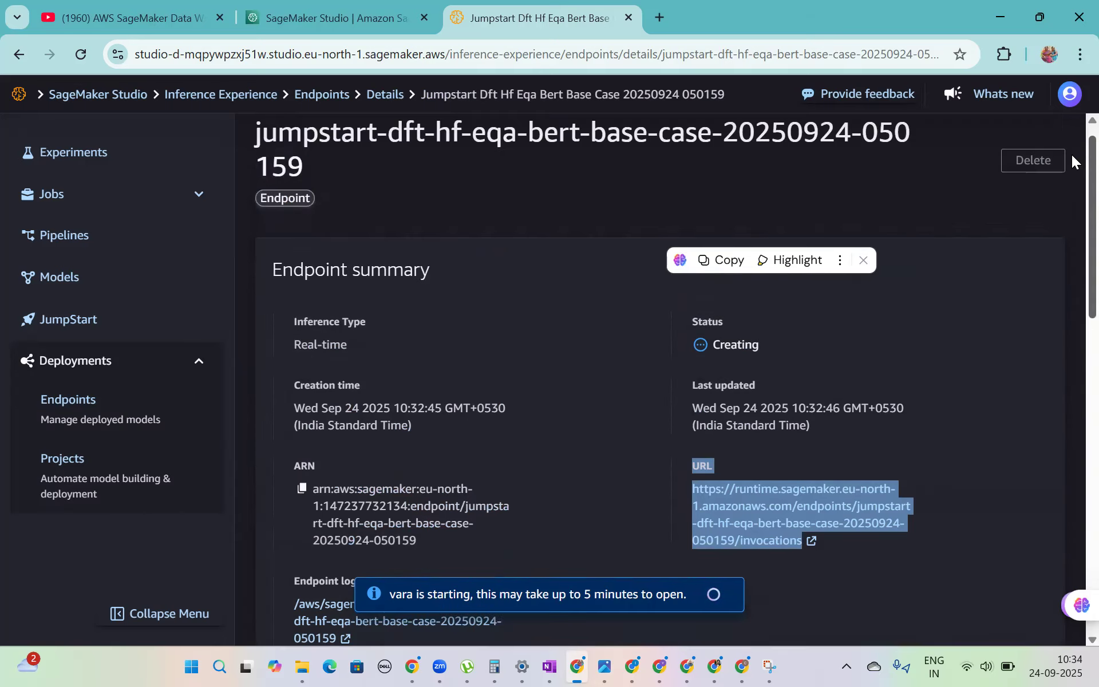
scroll(1072, 172, down, 2)
scroll(1071, 186, down, 1)
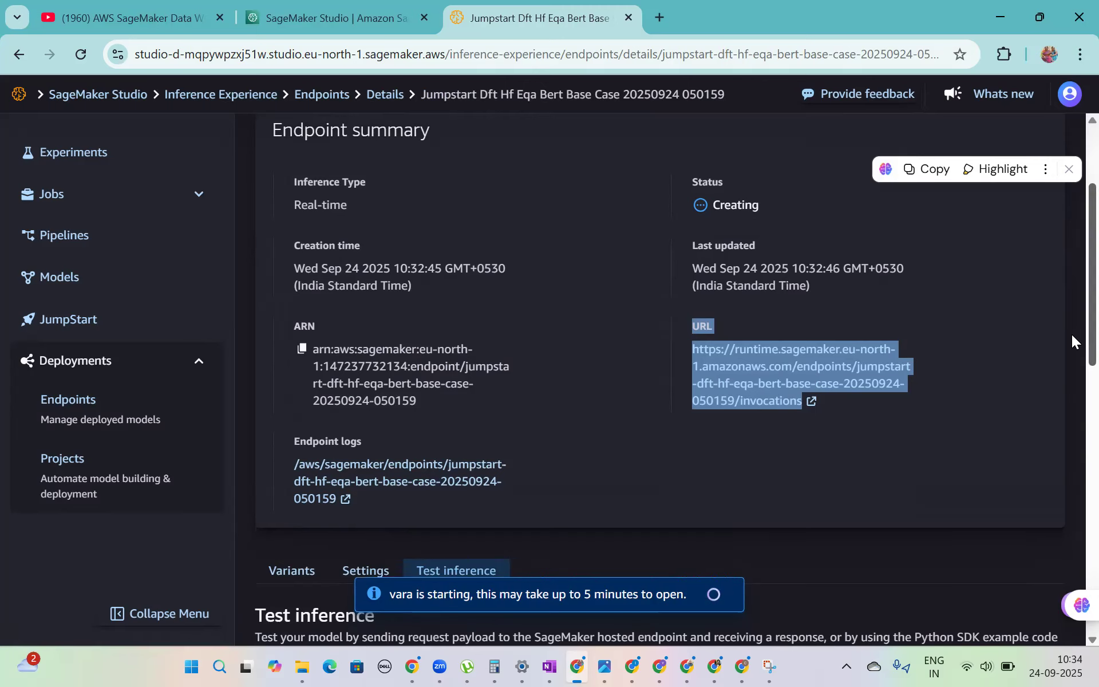
- View the endpoint's variants again and return to the test inference options
scroll(1071, 389, down, 3)
scroll(1072, 389, down, 3)
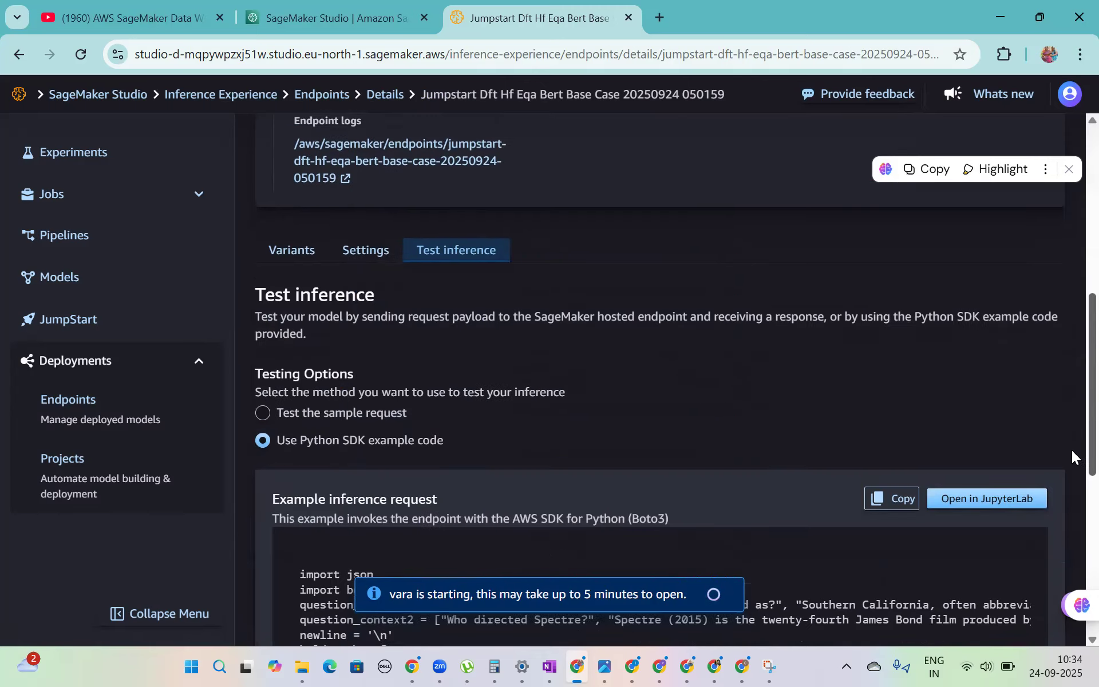
click(361, 235)
click(299, 304)
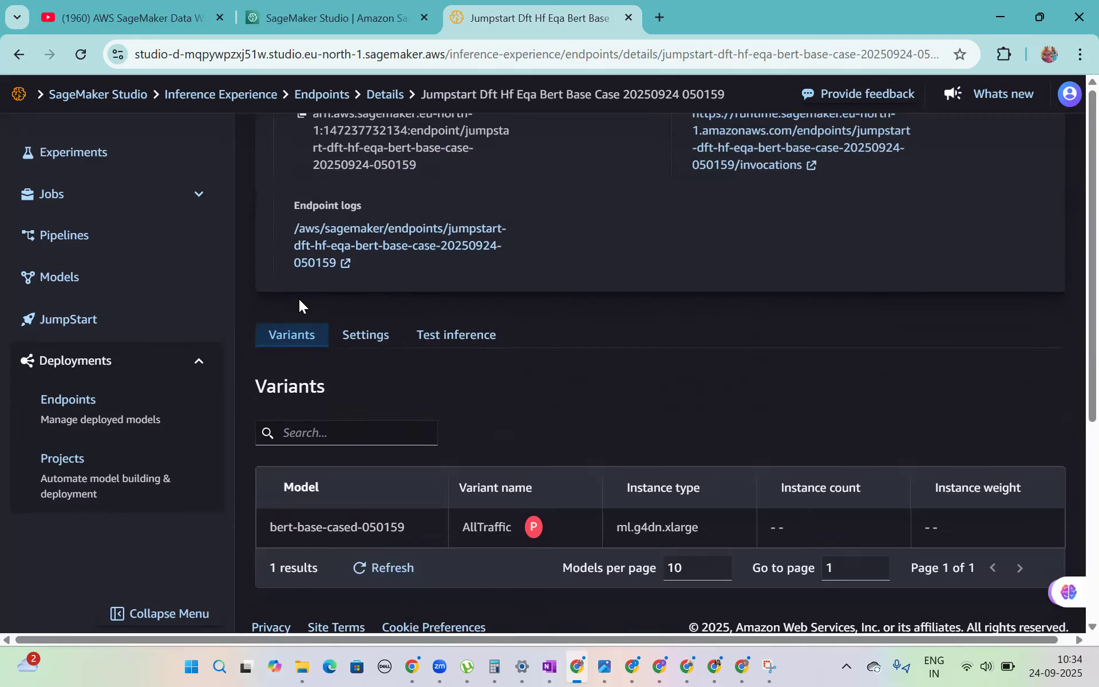
click(483, 338)
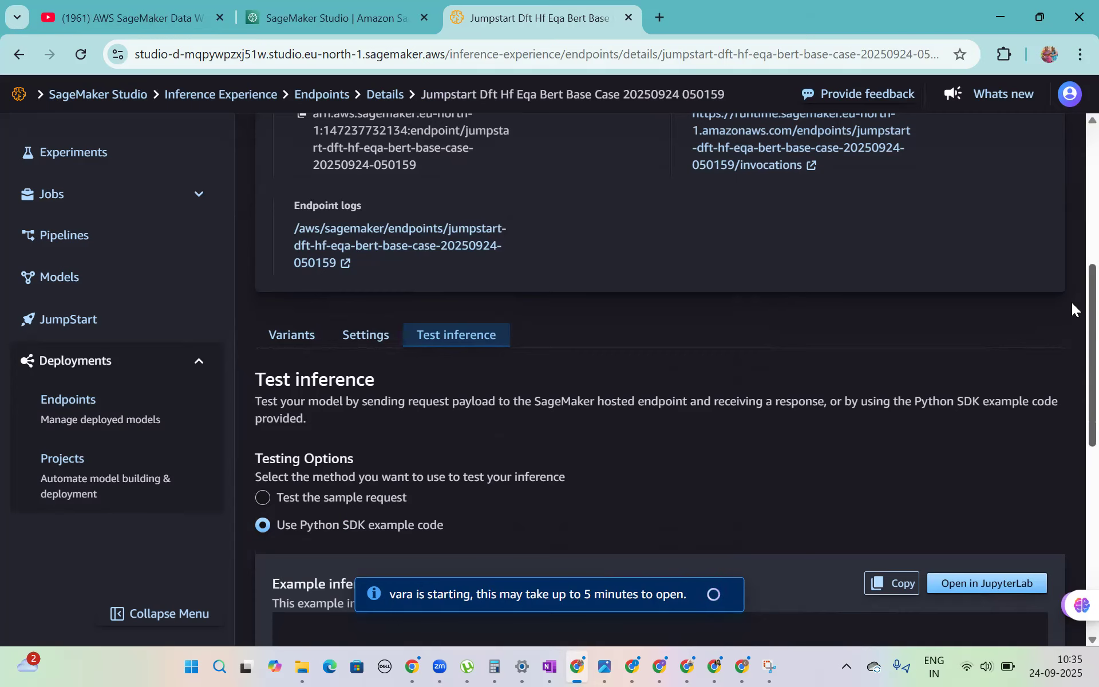
- Recheck the endpoint summary and the example inference request, and restore the browser window to its smaller size
scroll(1071, 301, up, 6)
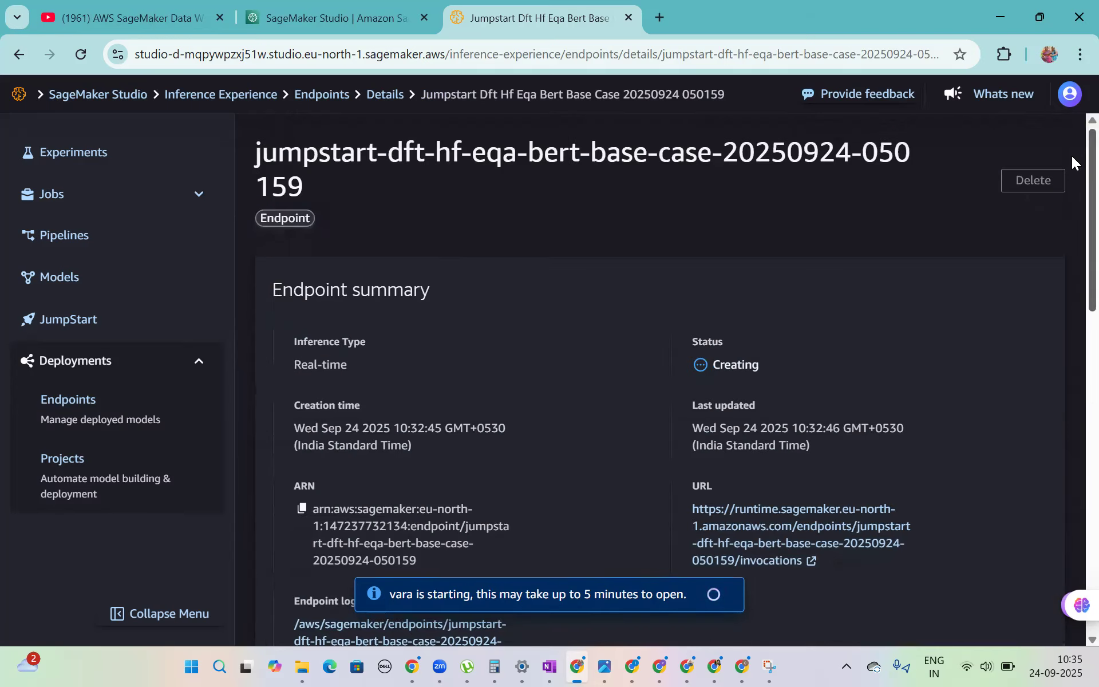
scroll(1071, 277, down, 4)
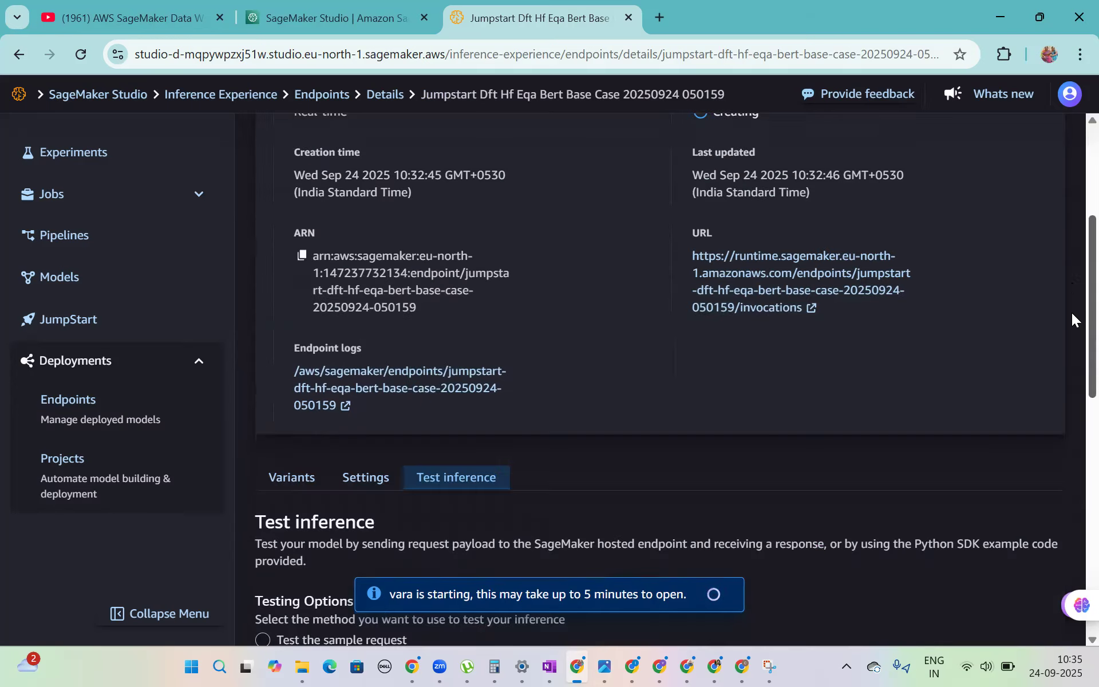
scroll(1072, 321, down, 5)
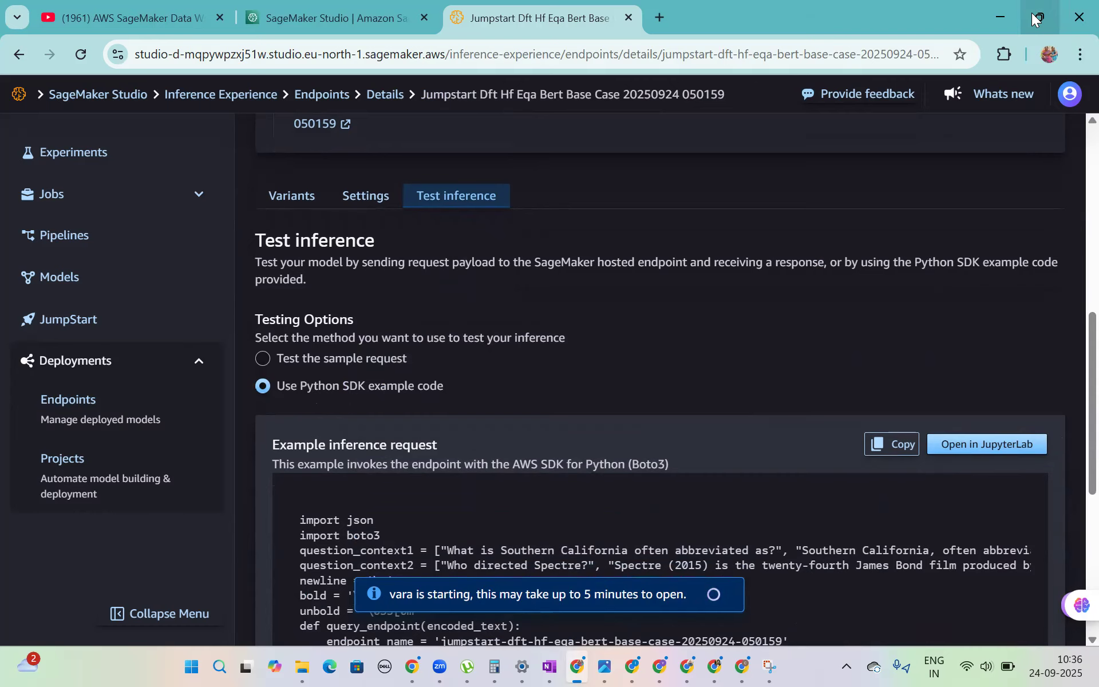
mouse_move(1032, 14)
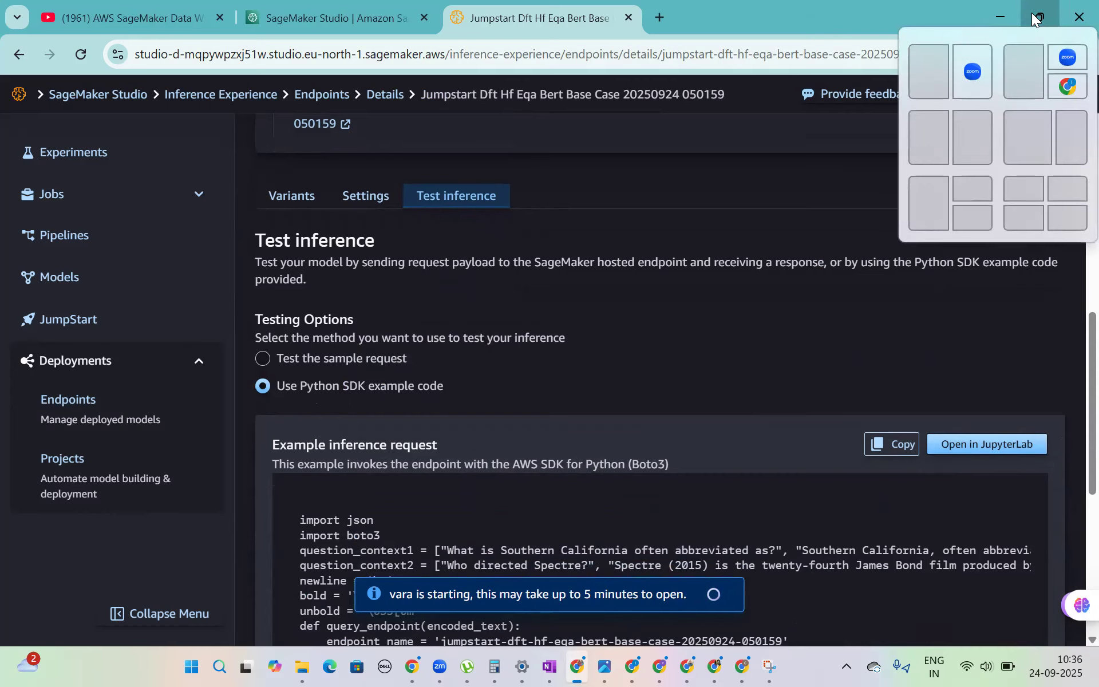
click(1032, 13)
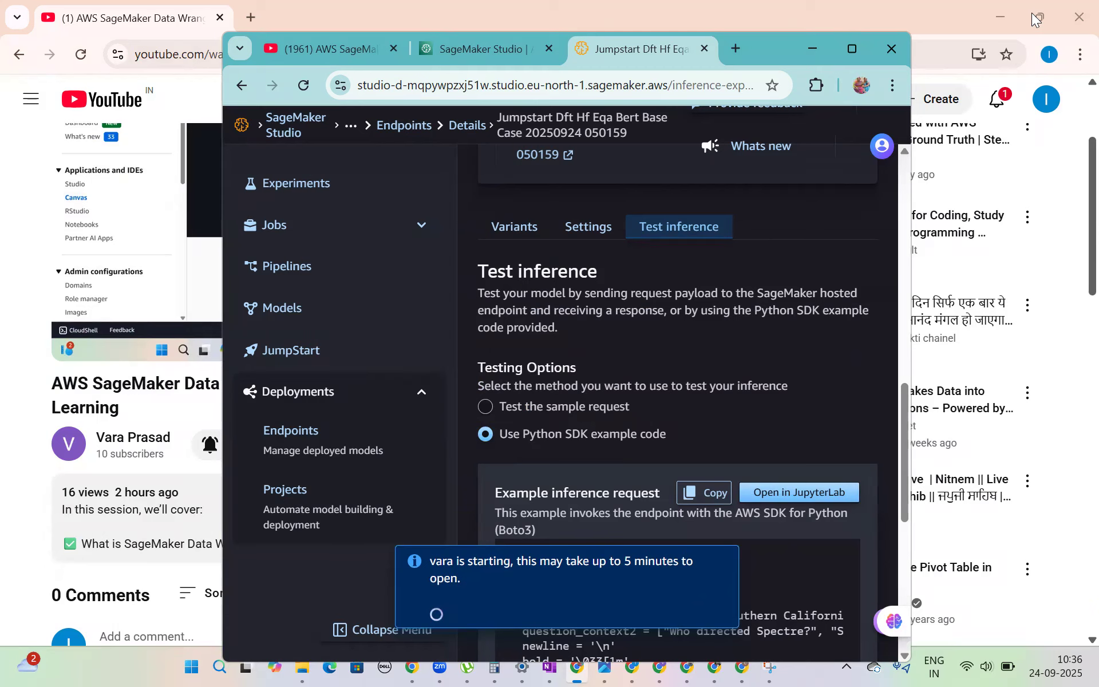
- Maximize the browser window, review the endpoint summary, and check the status of the existing JupyterLab spaces
click(852, 49)
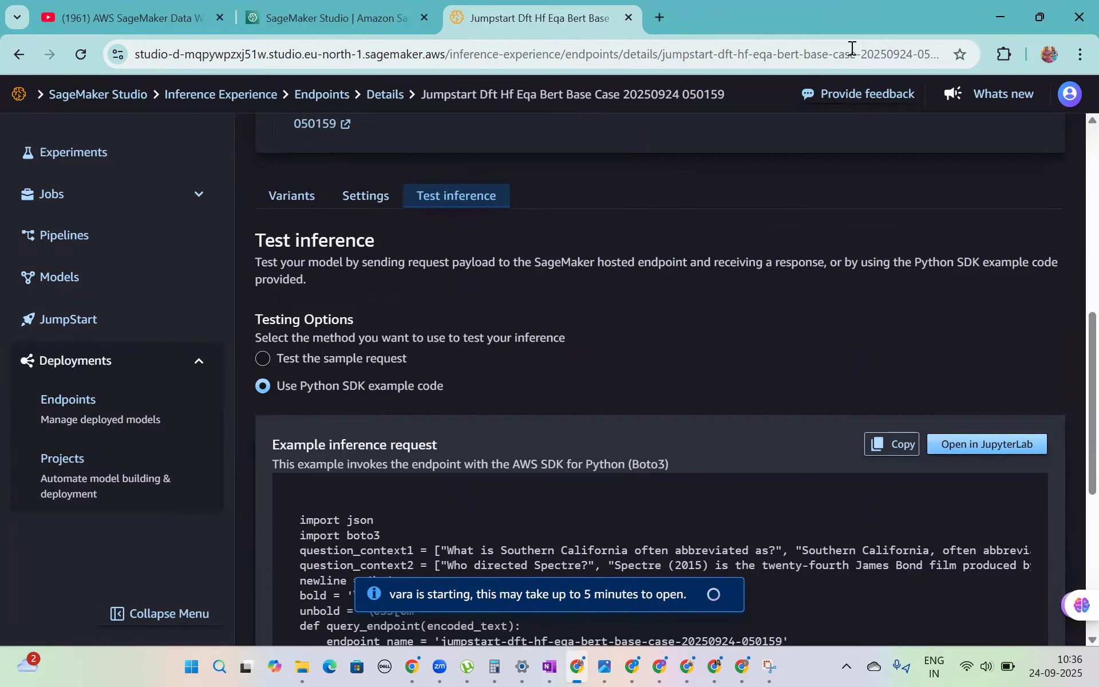
scroll(1072, 343, up, 9)
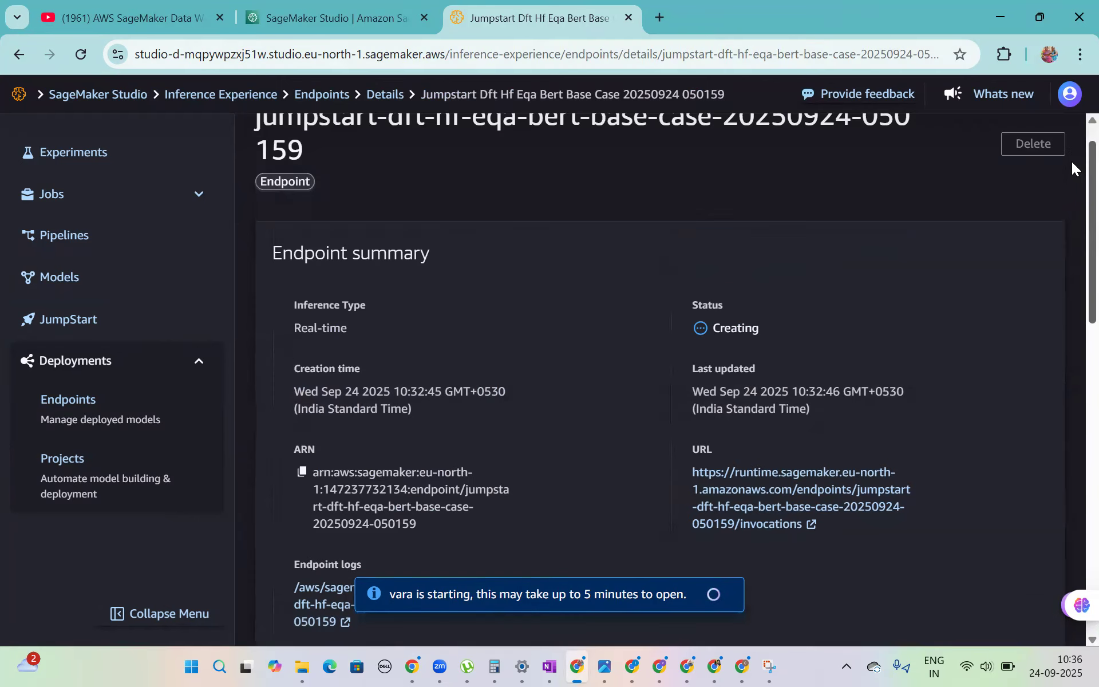
scroll(1072, 229, down, 3)
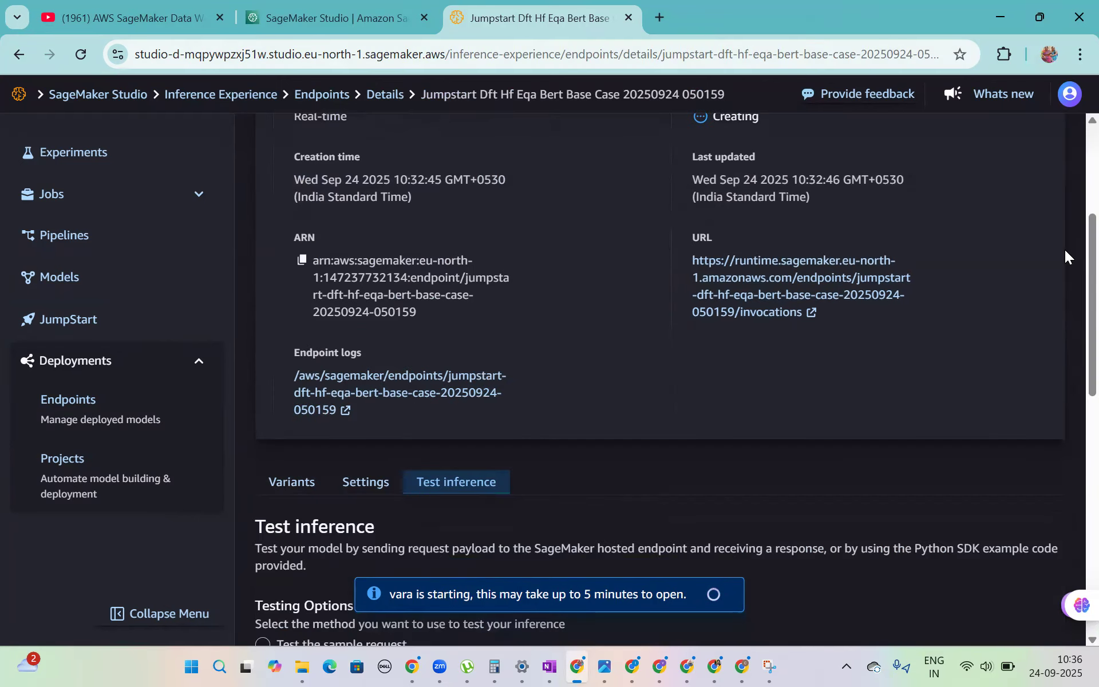
scroll(1071, 266, down, 1)
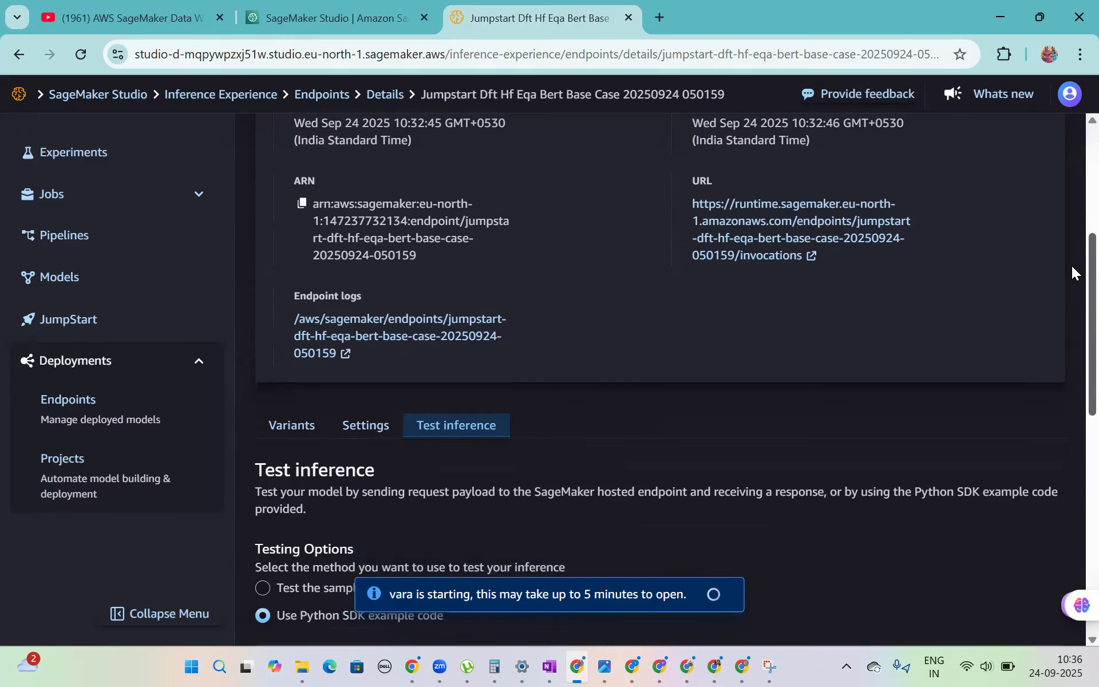
scroll(1071, 298, down, 3)
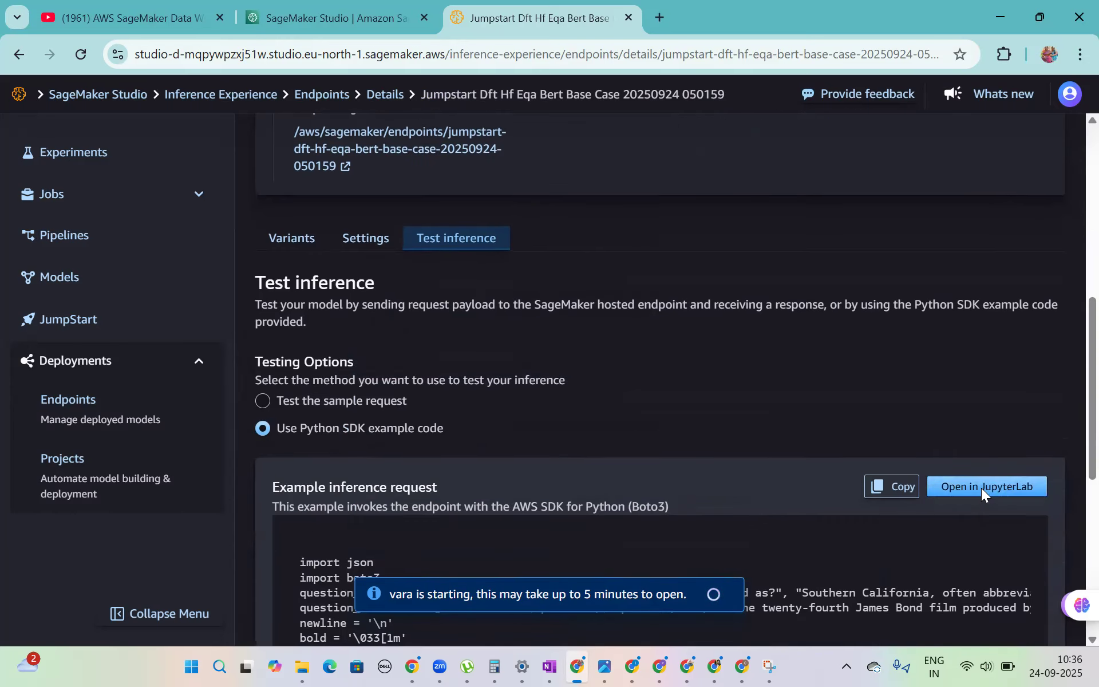
click(981, 488)
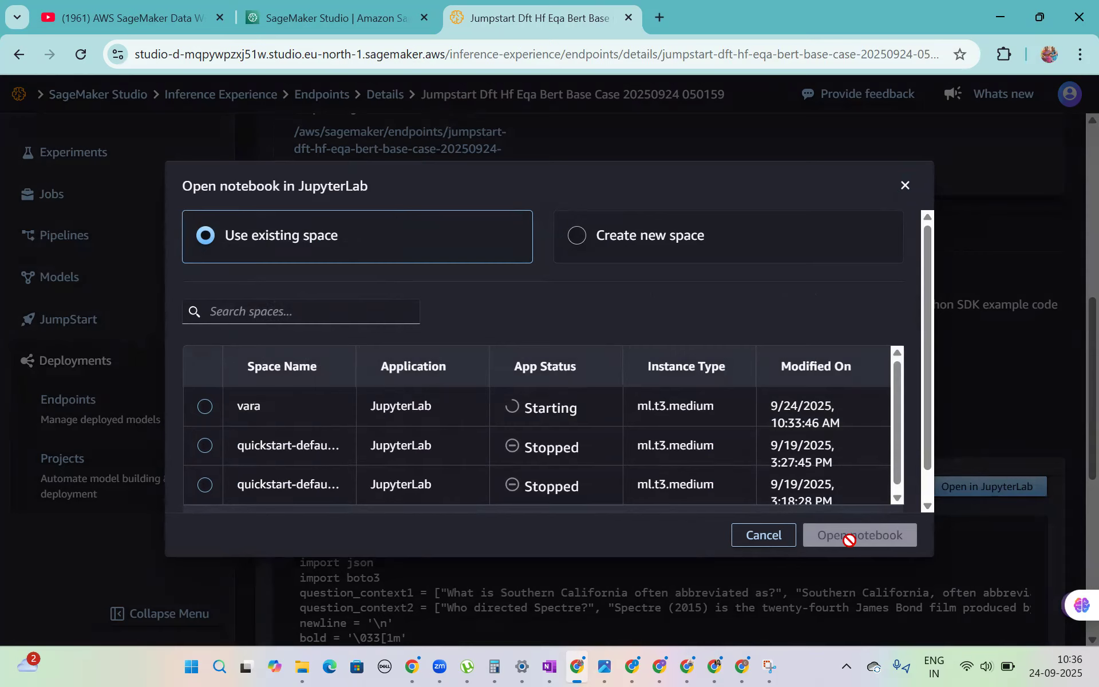
click(905, 187)
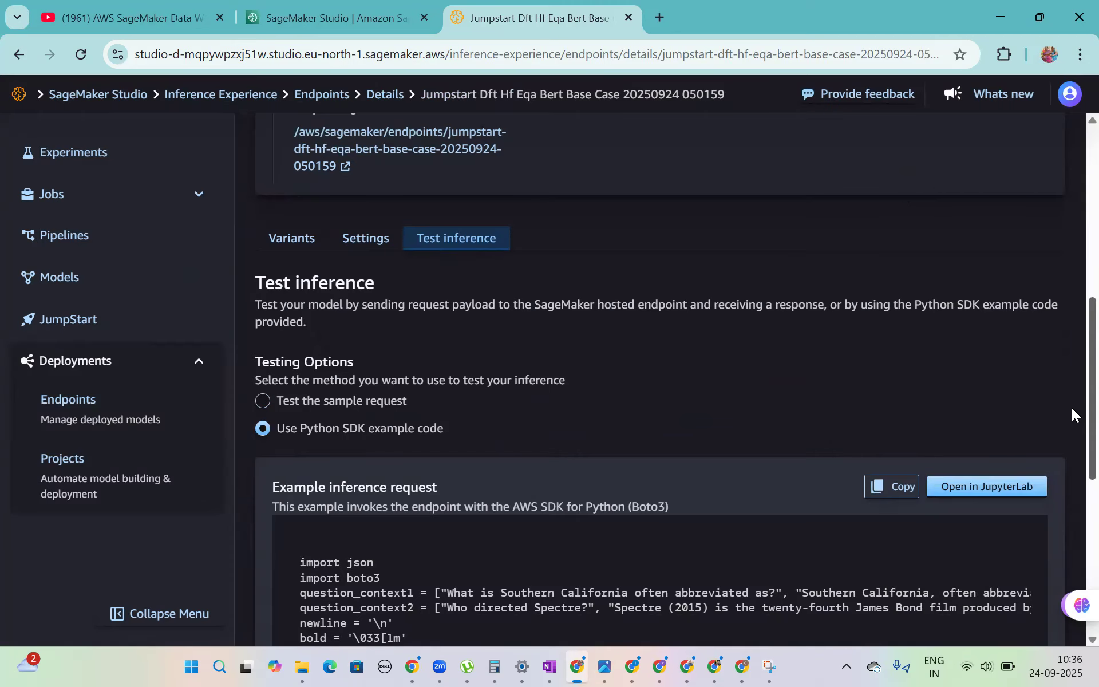
- Read through the Python SDK example code and recheck whether the newly created JupyterLab space is running
scroll(1072, 408, down, 8)
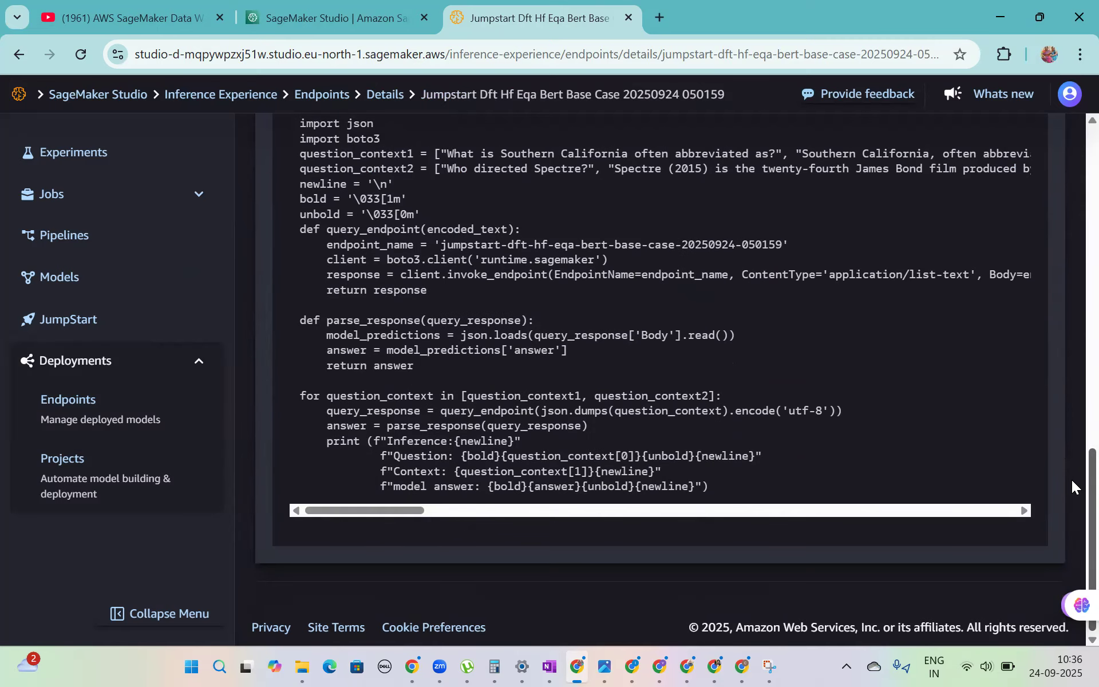
scroll(1071, 480, up, 5)
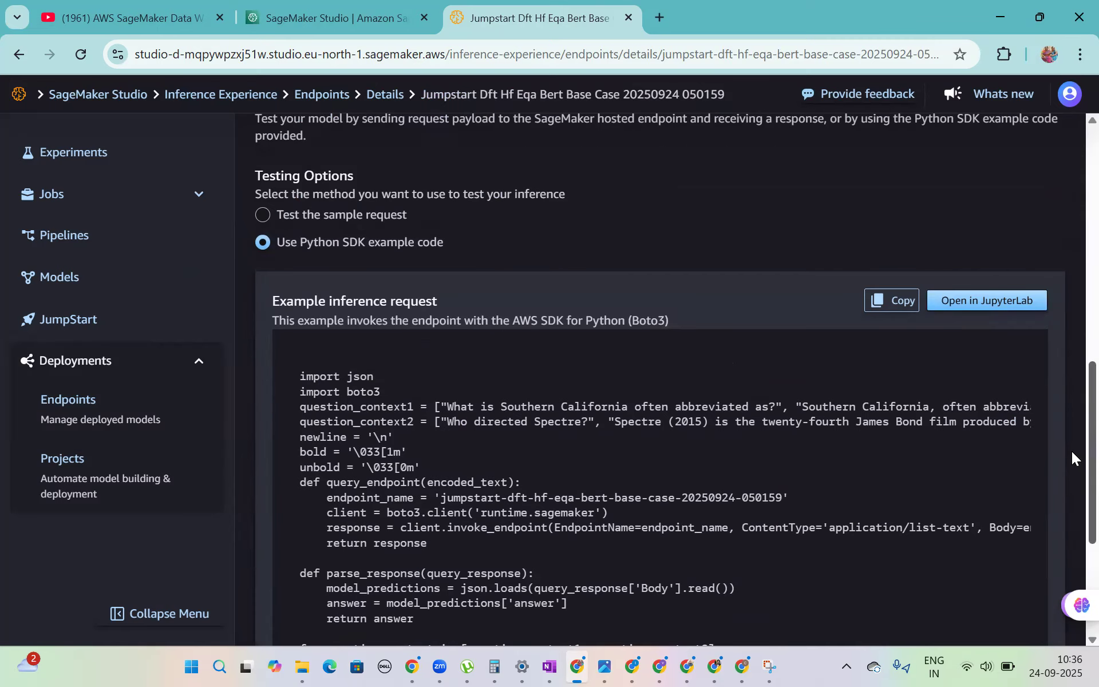
click(1002, 307)
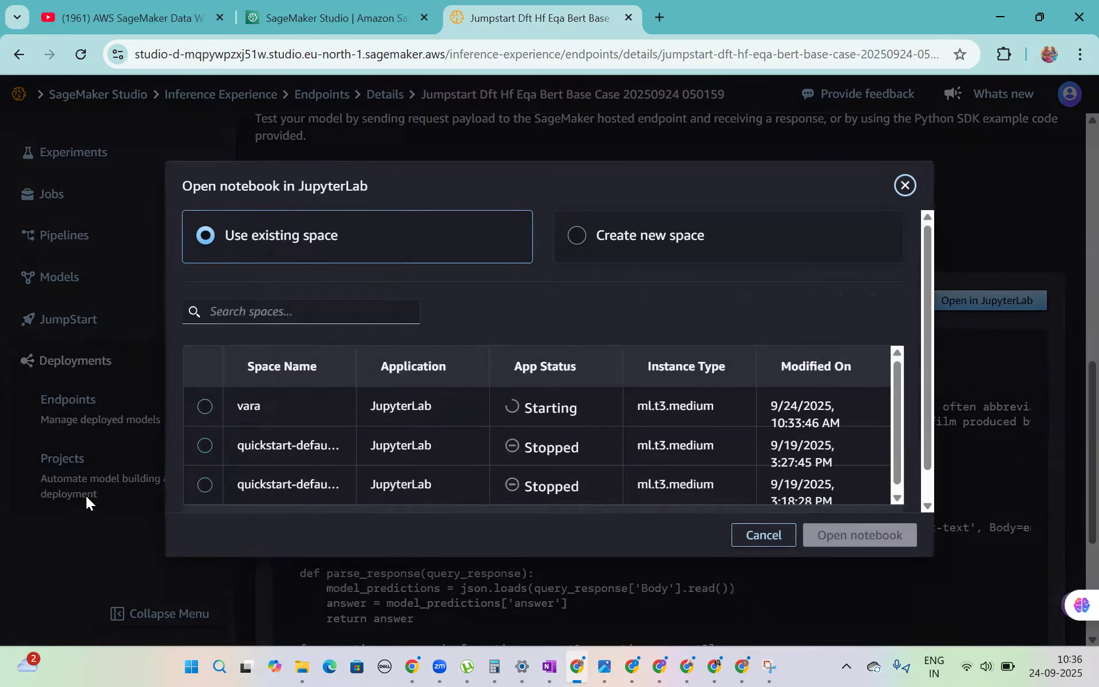
click(205, 406)
click(907, 186)
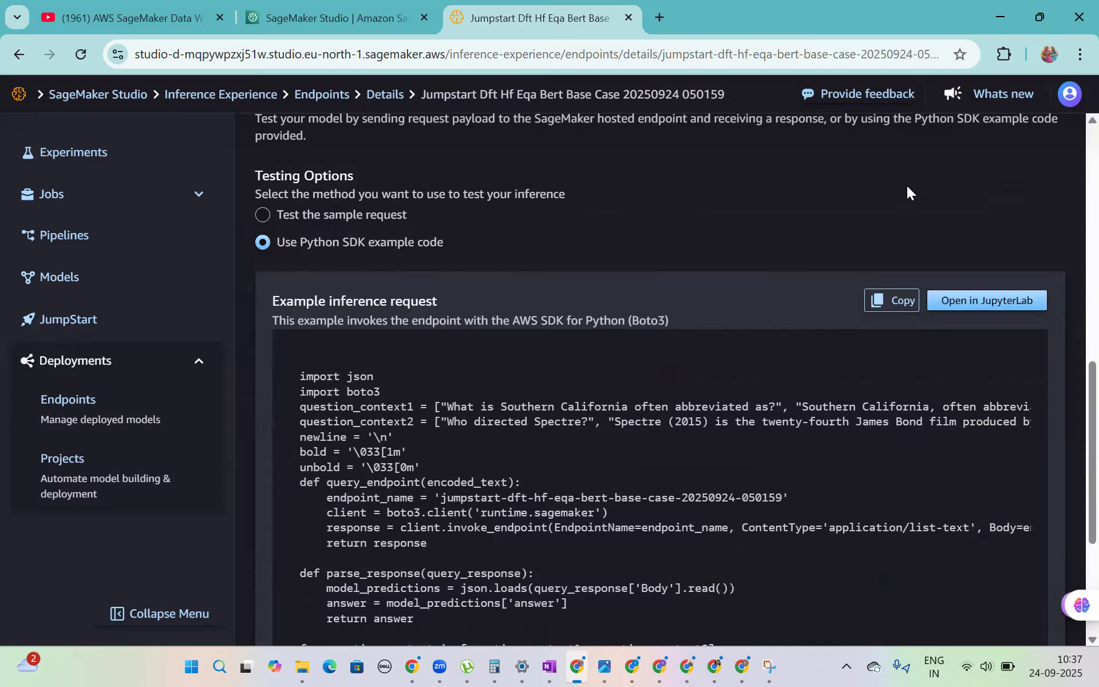
- Open the example inference notebook in the newly created JupyterLab space using the Python 3 (ipykernel) kernel
scroll(1071, 299, up, 10)
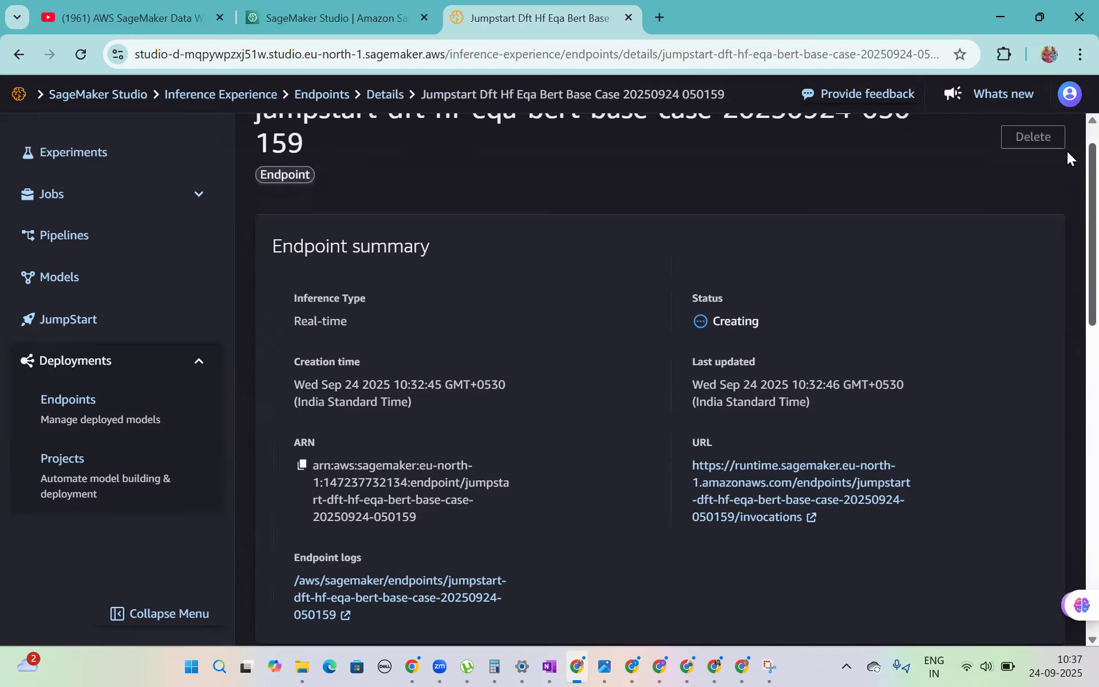
scroll(1065, 138, up, 1)
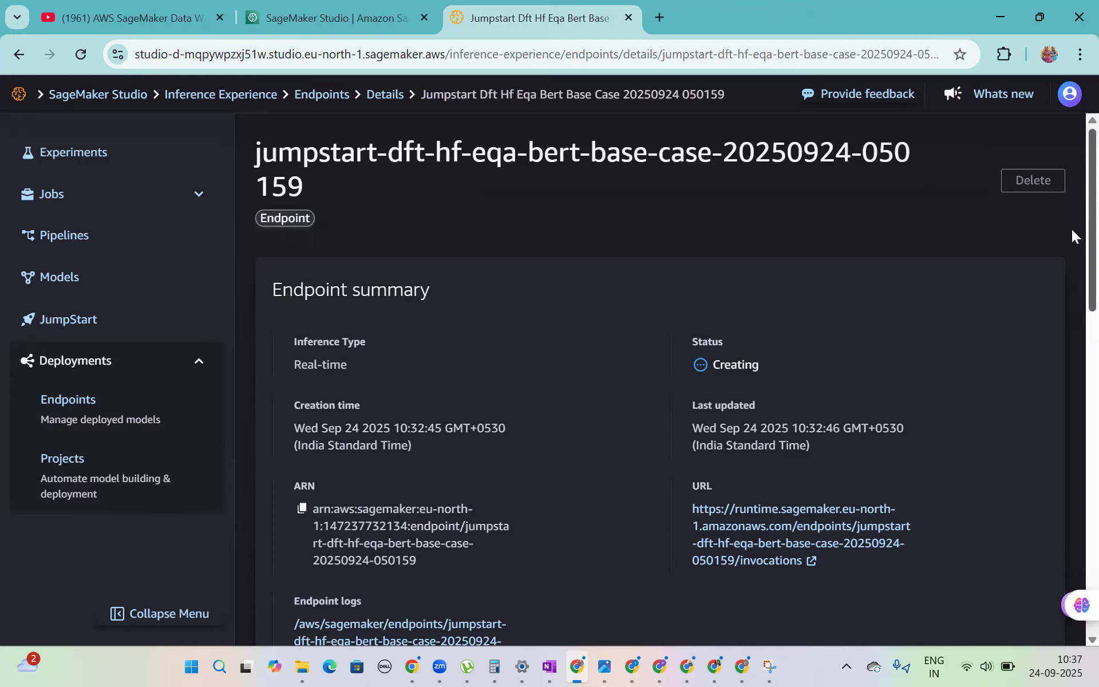
drag(1071, 229, 1071, 466)
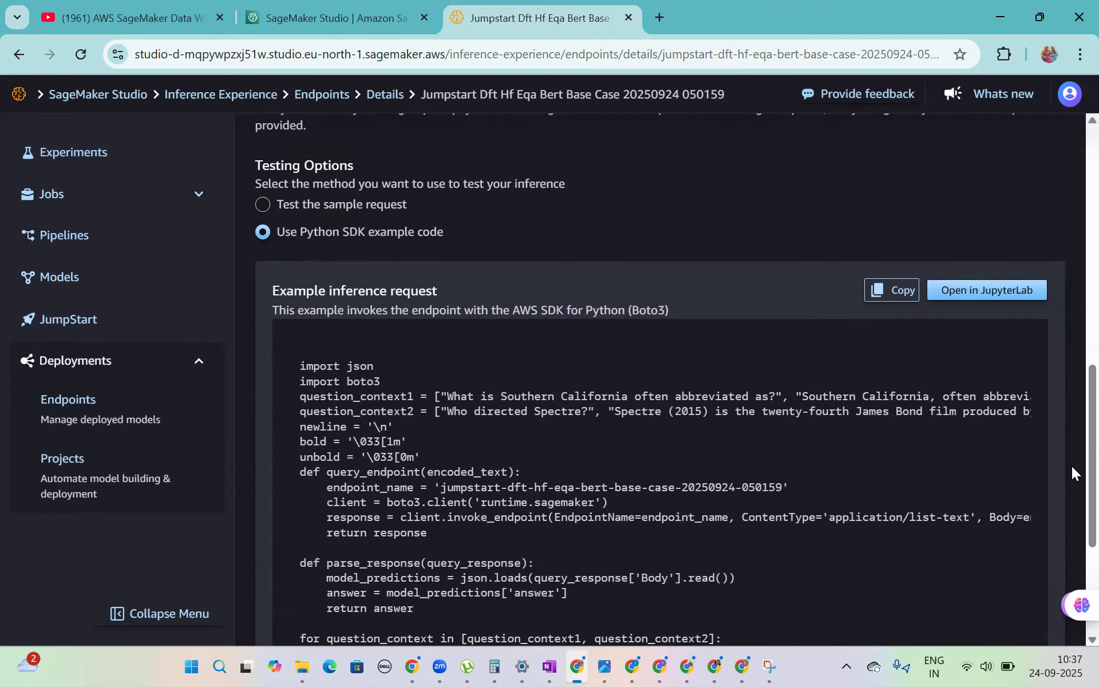
click(1000, 290)
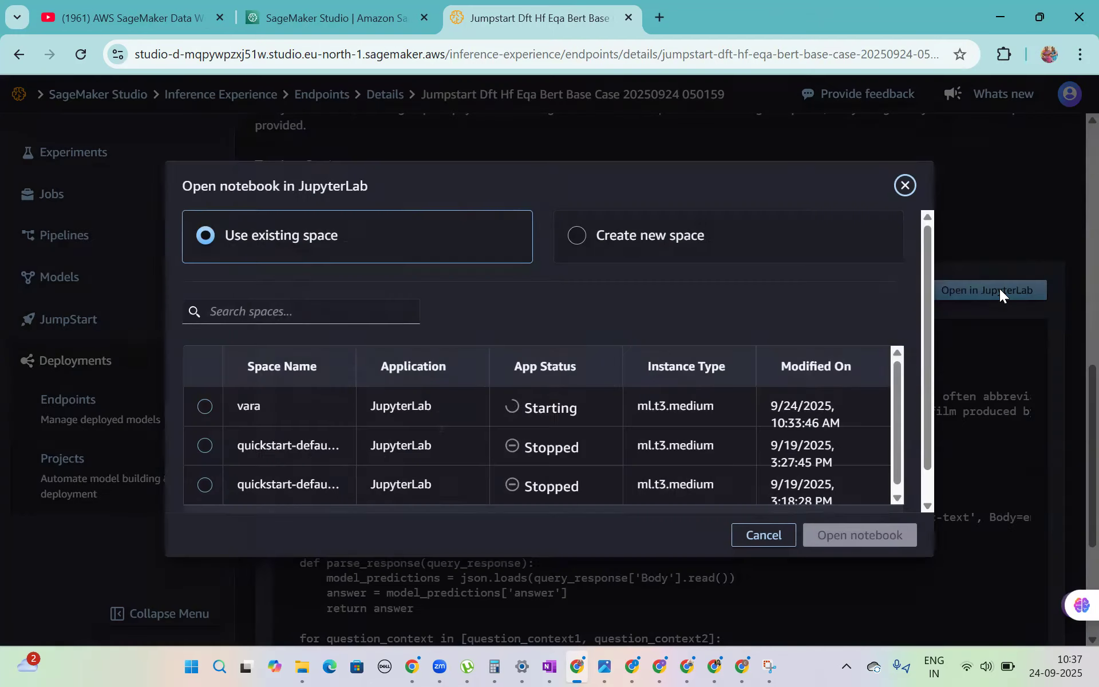
click(205, 406)
click(880, 538)
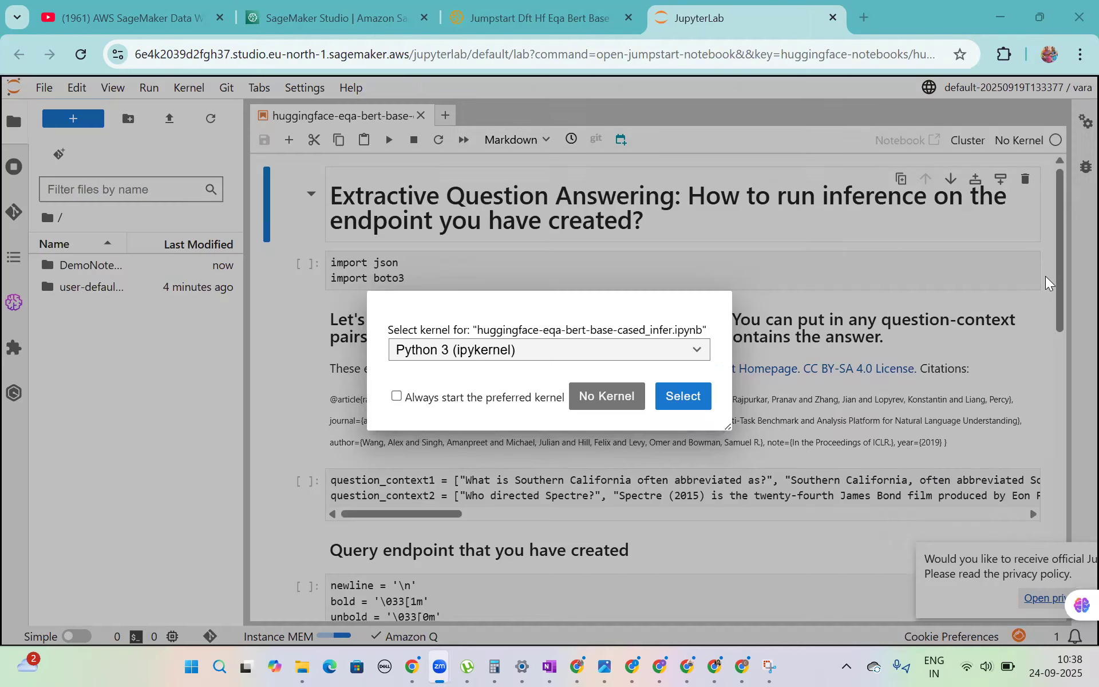
click(686, 408)
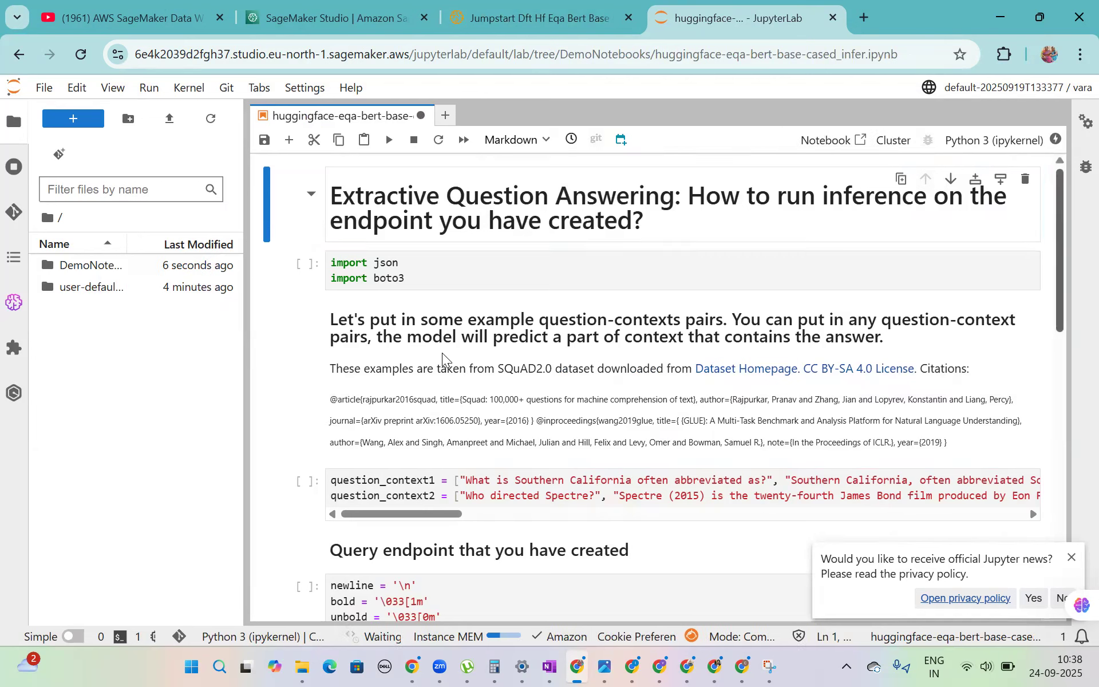
- Run the json and boto3 import cell and the cell defining question_context1 and question_context2
click(419, 279)
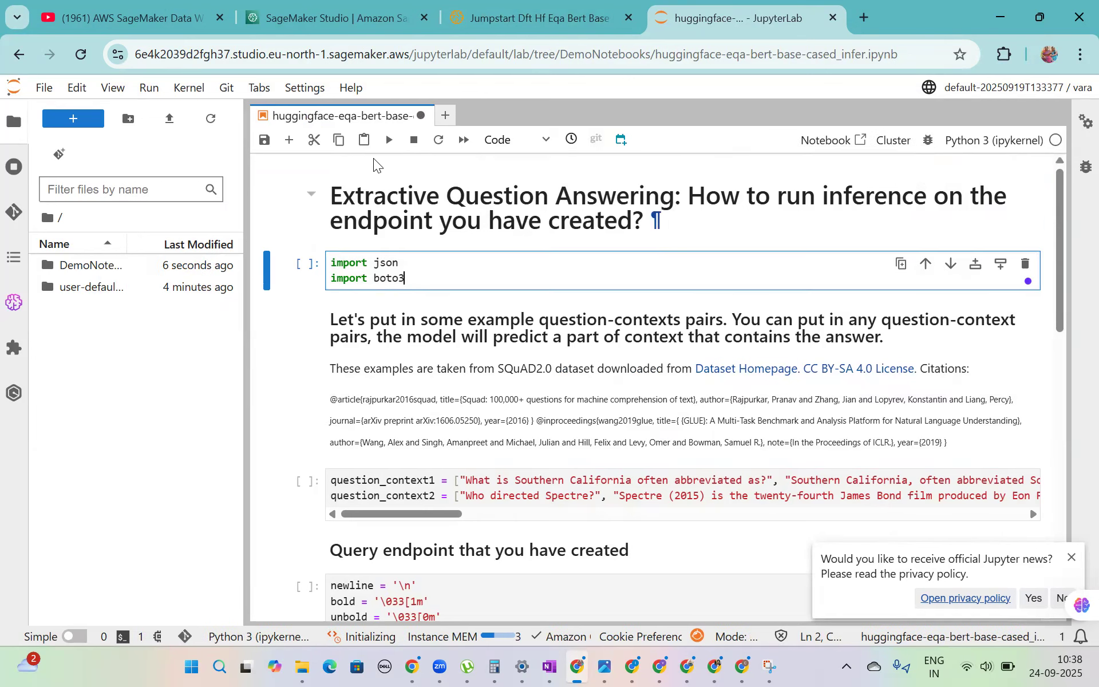
key(shift+Return)
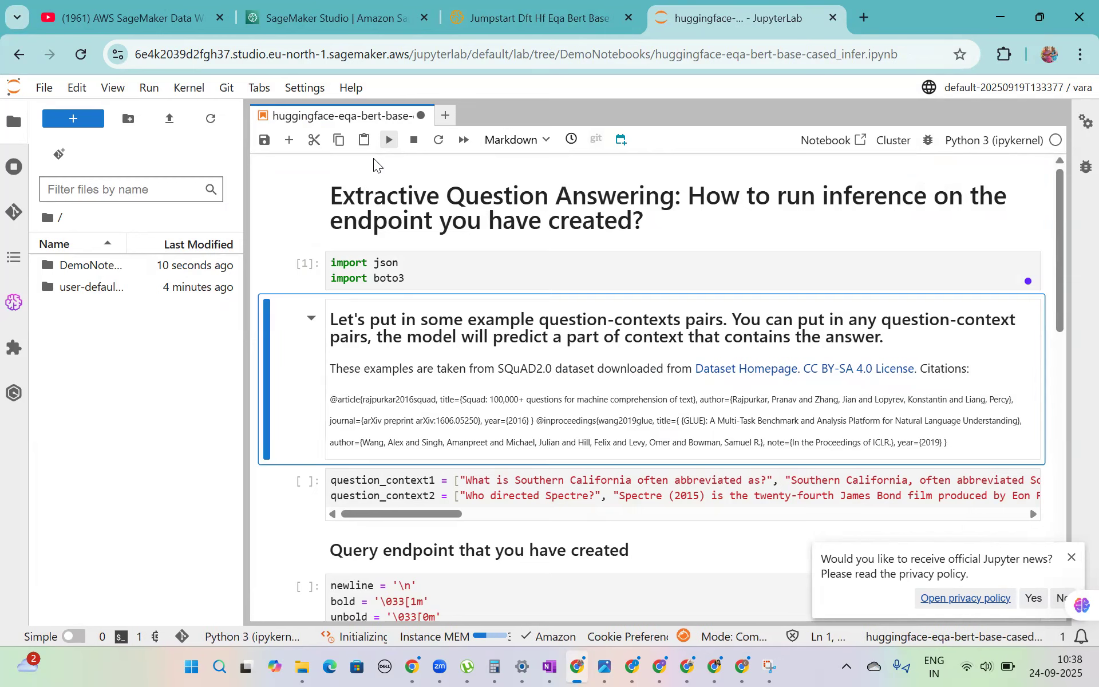
scroll(1060, 265, down, 3)
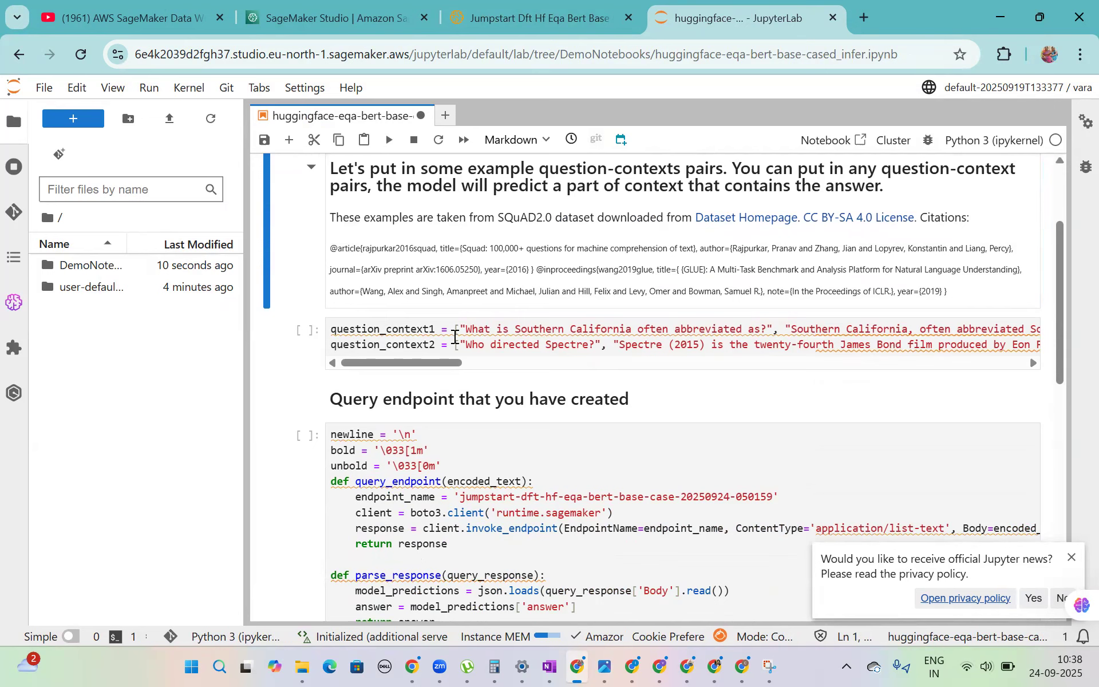
click(455, 336)
drag(430, 358, 331, 356)
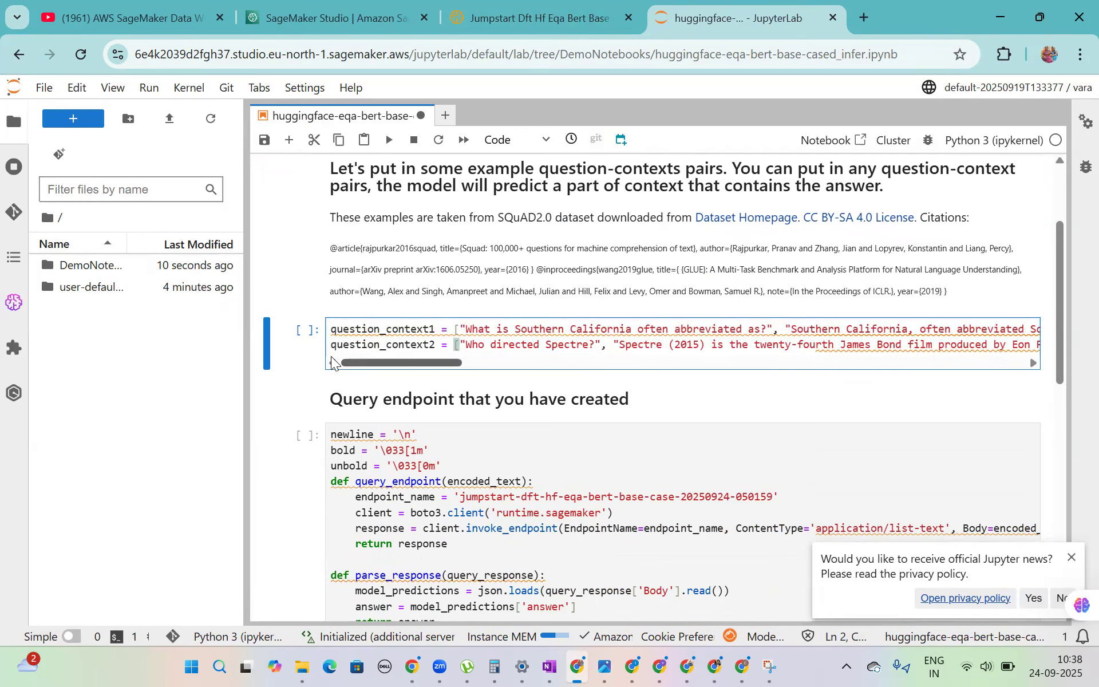
double_click(385, 342)
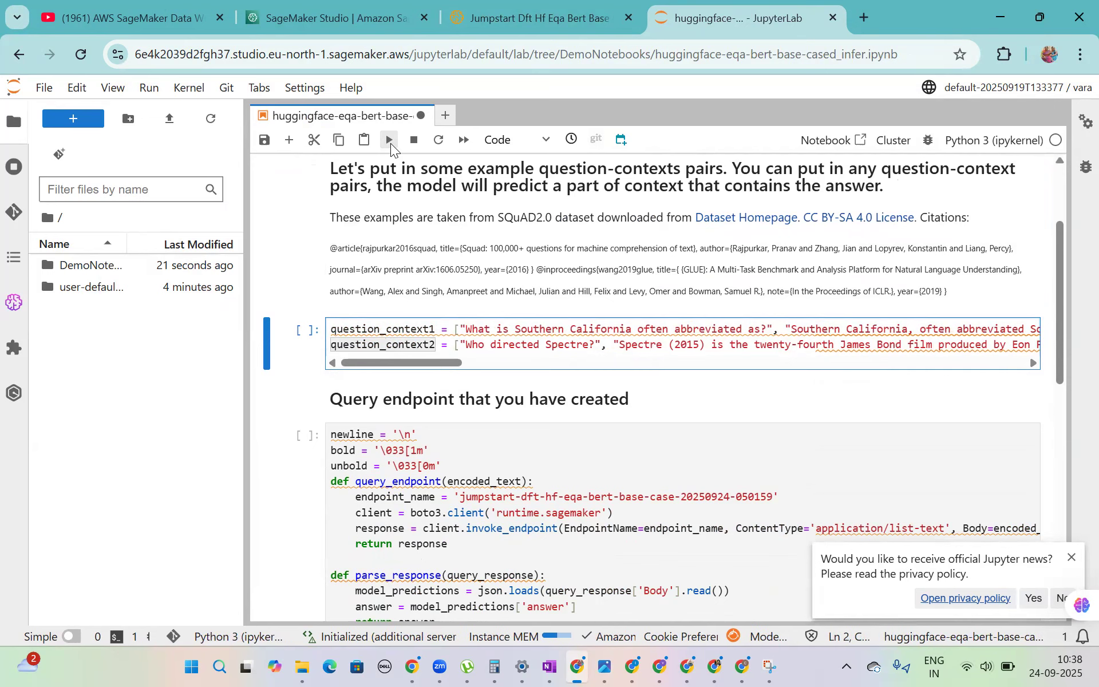
click(389, 139)
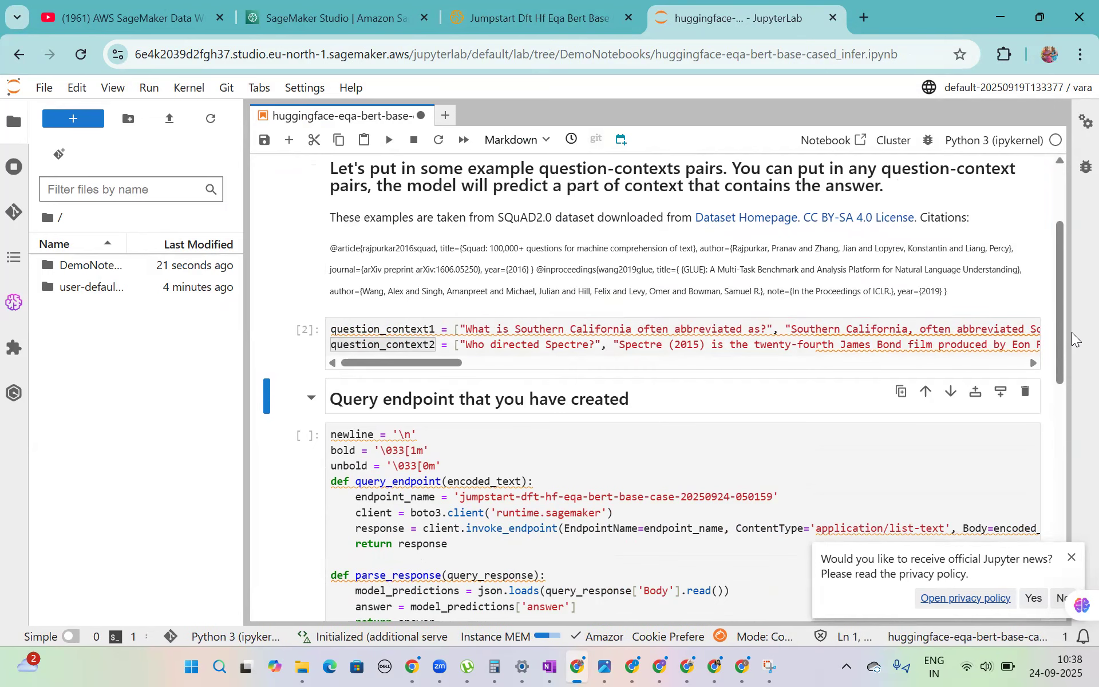
- Run the cell that queries the endpoint and prints the model's answers for both question-context pairs
drag(1060, 315, 1054, 431)
click(750, 306)
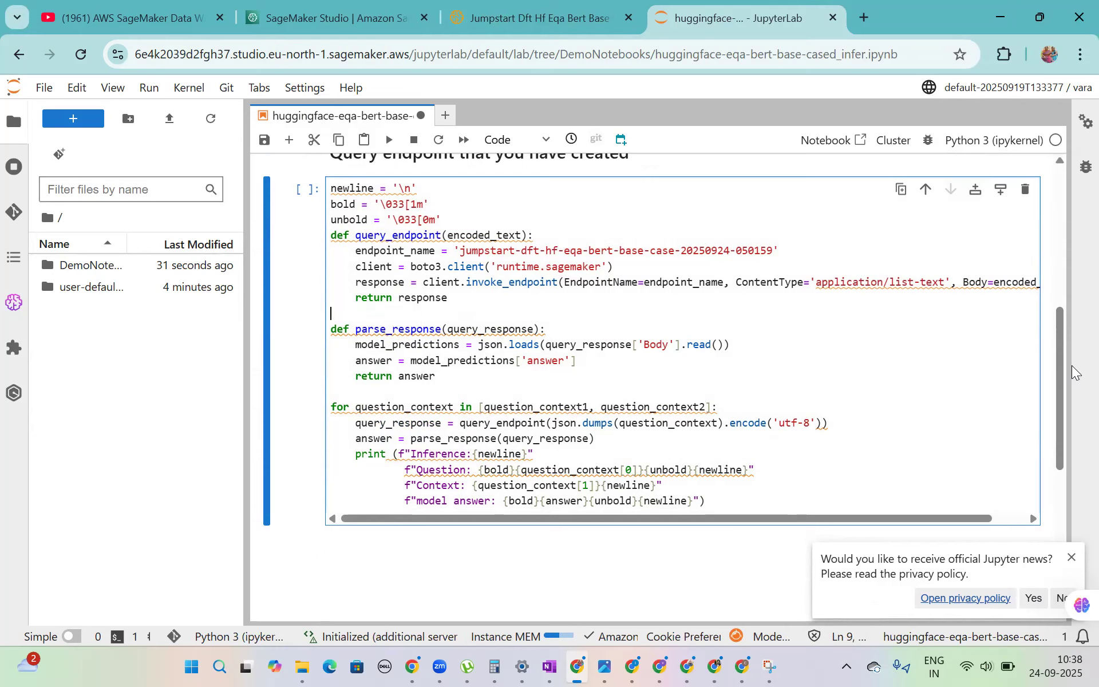
click(675, 356)
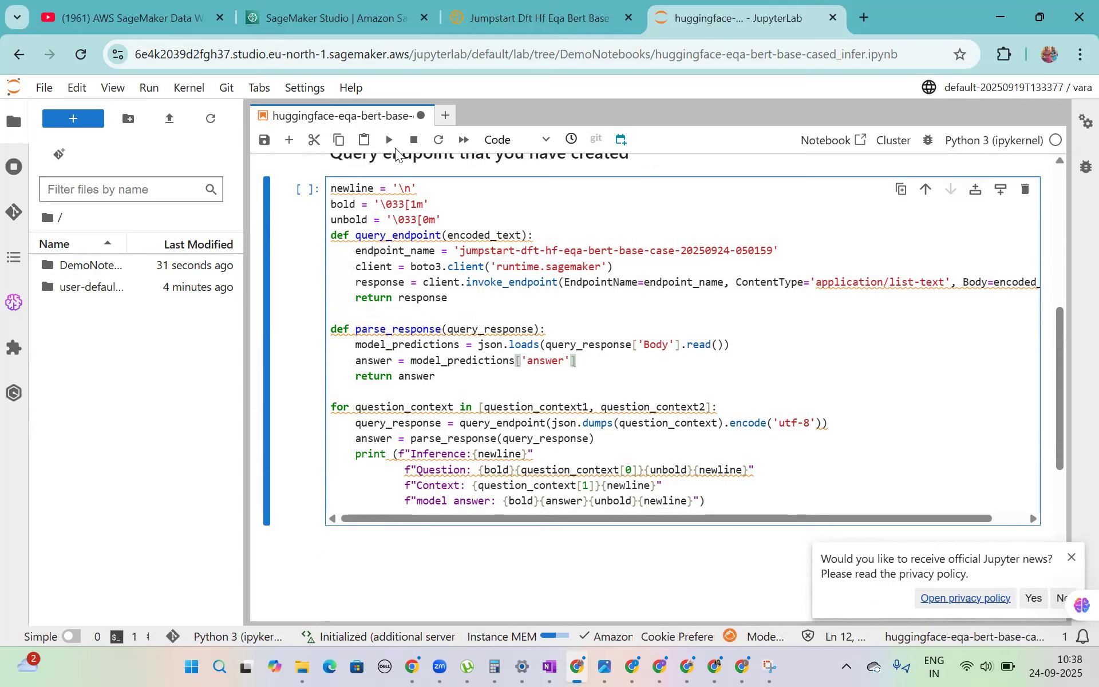
click(388, 141)
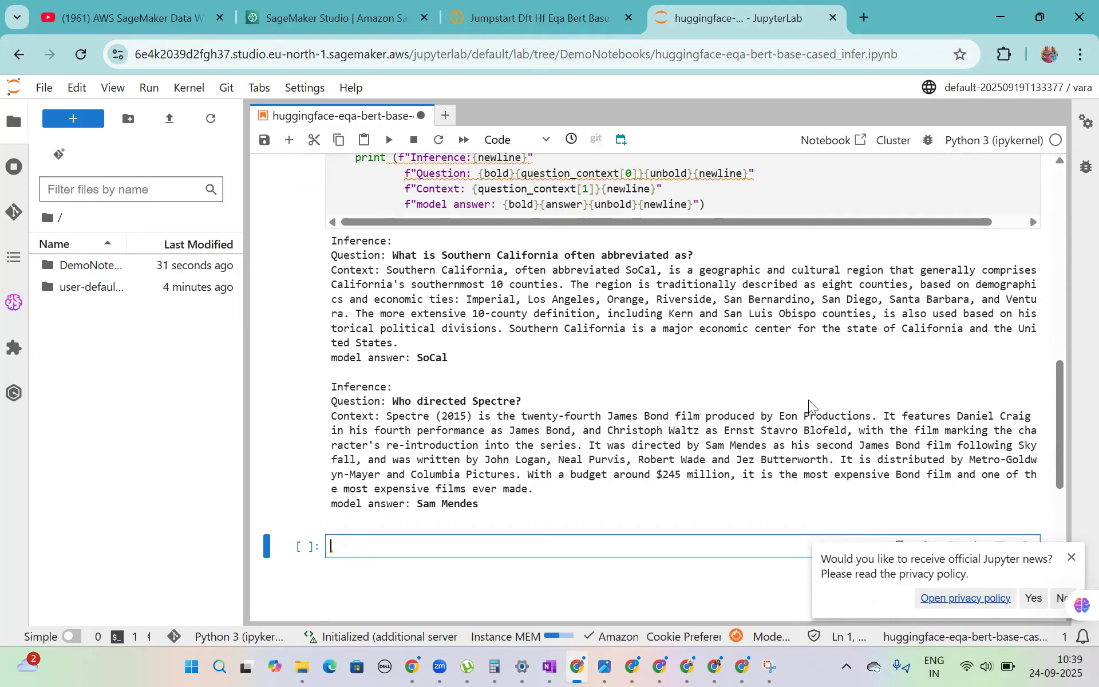
- Examine the inference output, comparing each question and its context with the model's answer
click(589, 189)
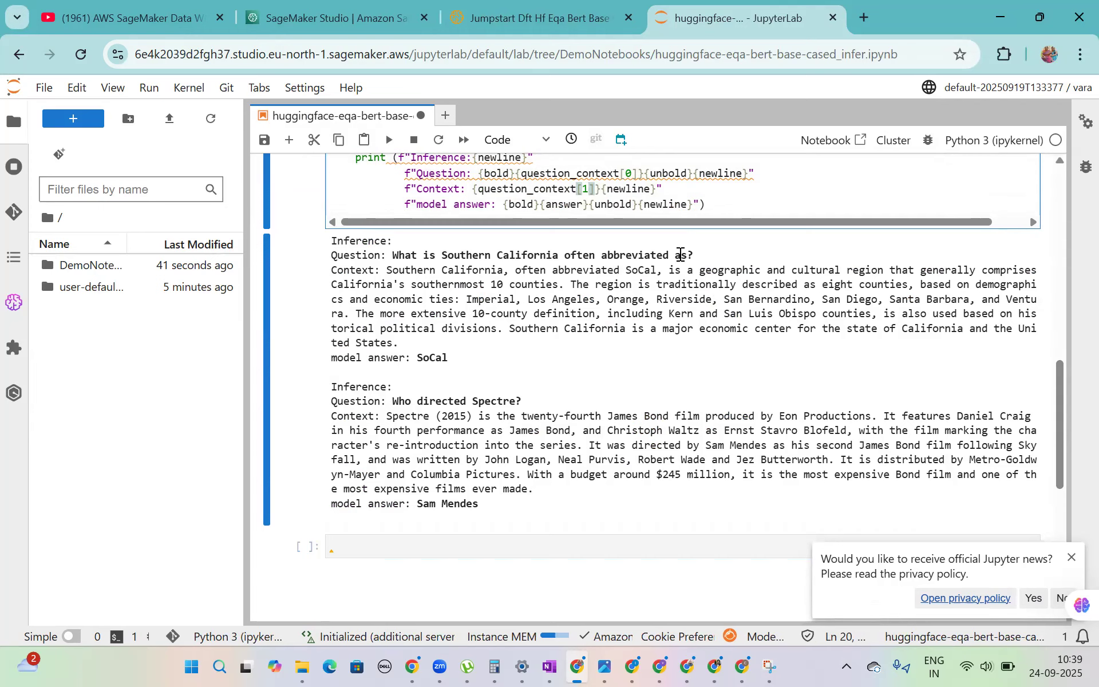
click(389, 276)
drag(391, 277, 398, 298)
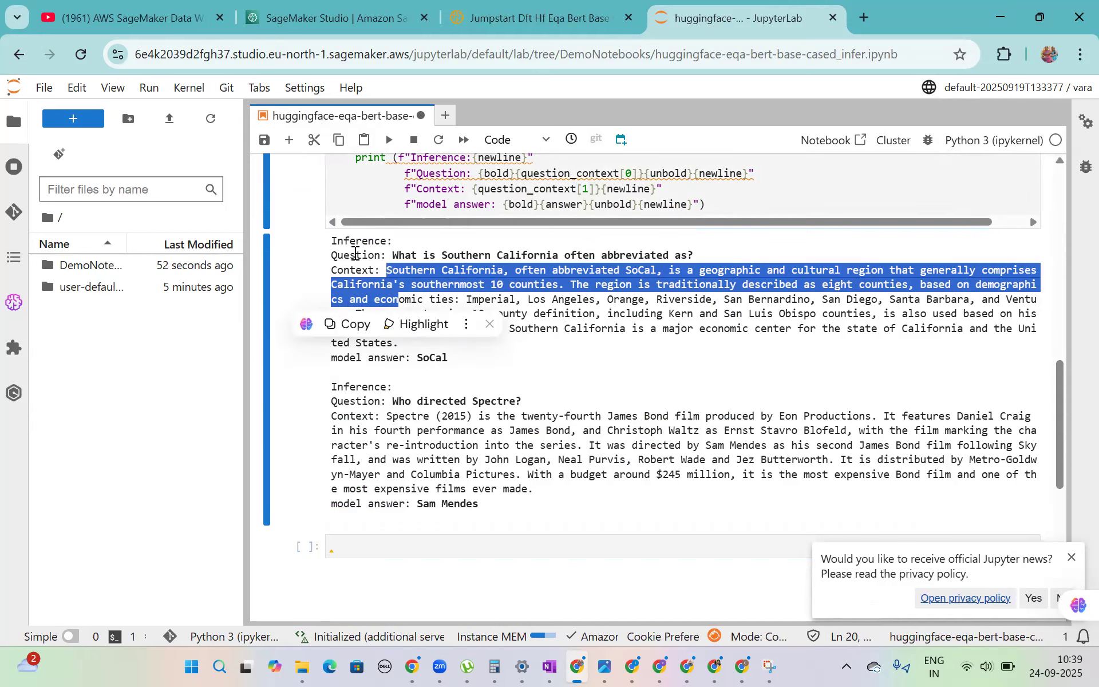
click(413, 249)
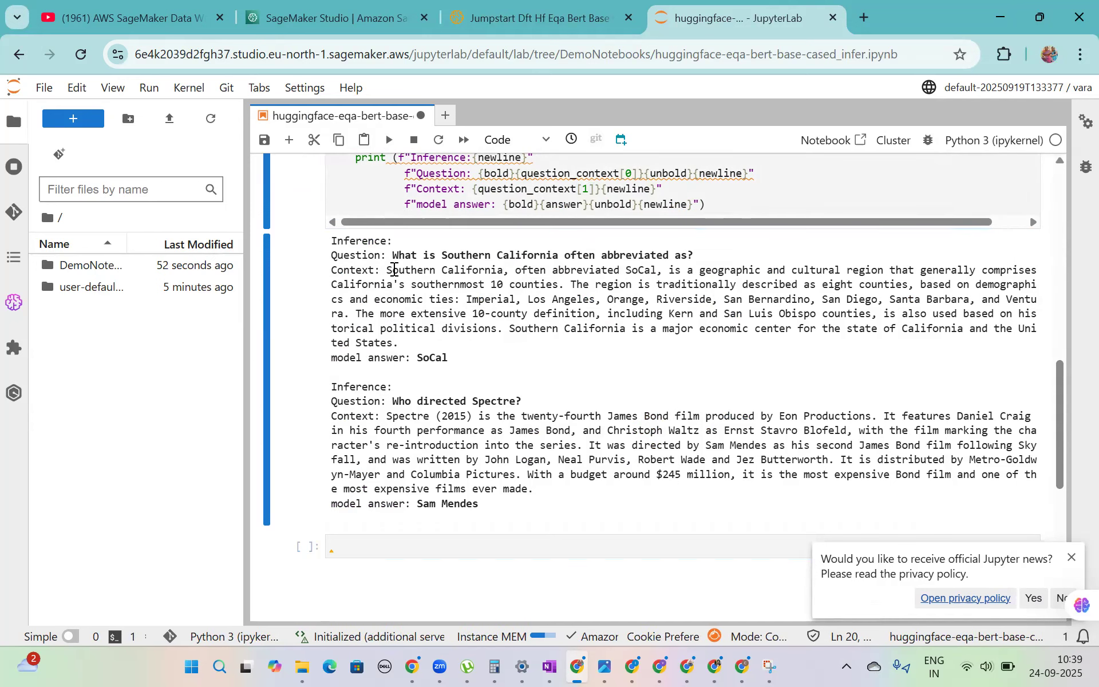
drag(451, 355, 332, 357)
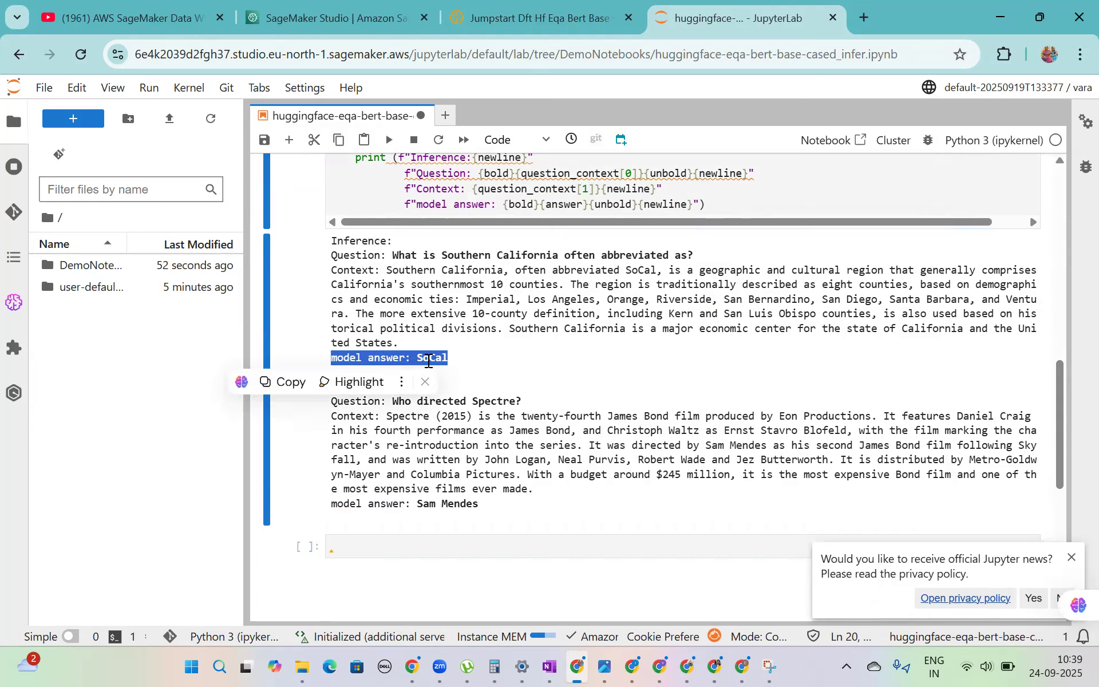
double_click(428, 360)
click(561, 450)
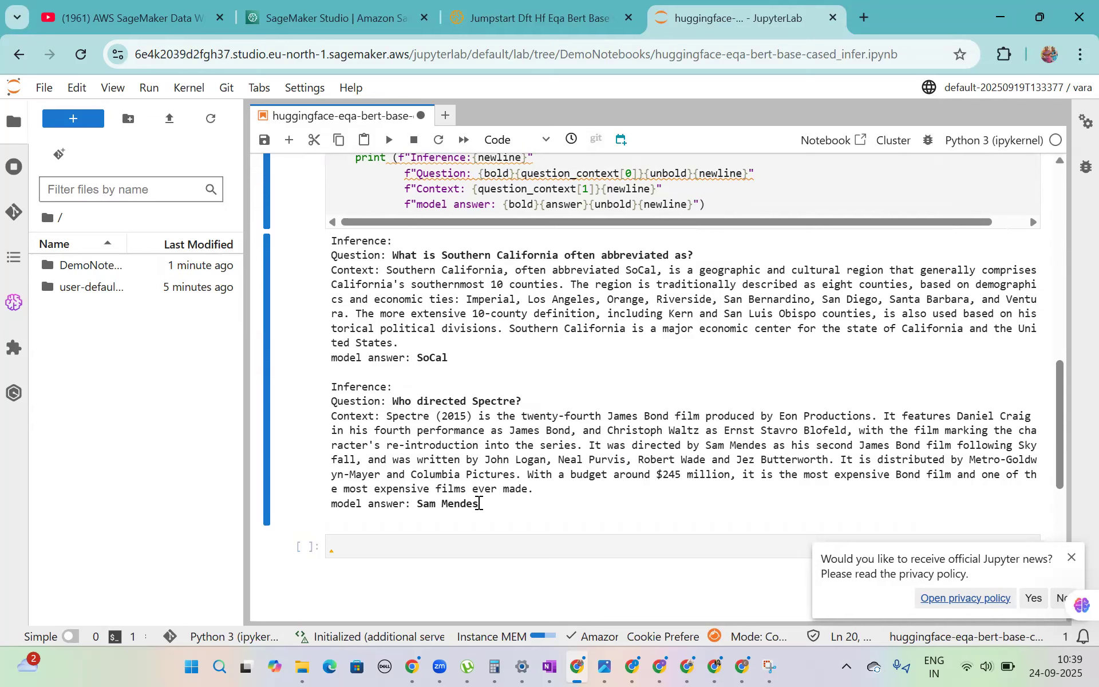
drag(479, 504, 424, 504)
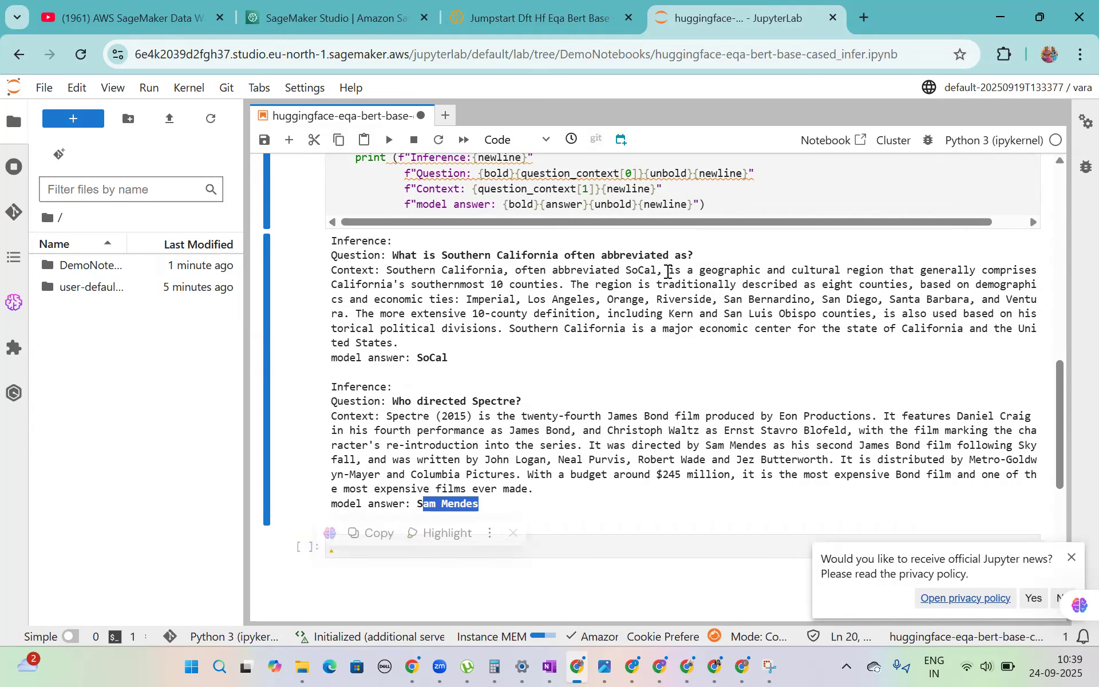
- Return to the endpoint details page in SageMaker Studio and open the endpoint logs in a new browser tab
click(574, 5)
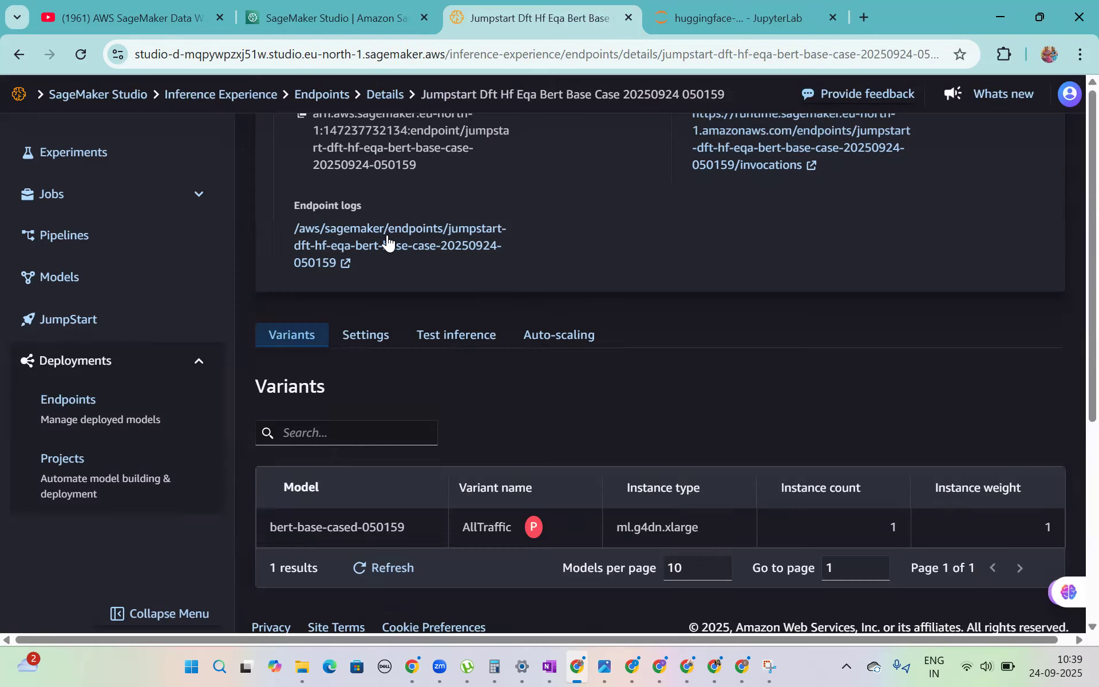
right_click(382, 239)
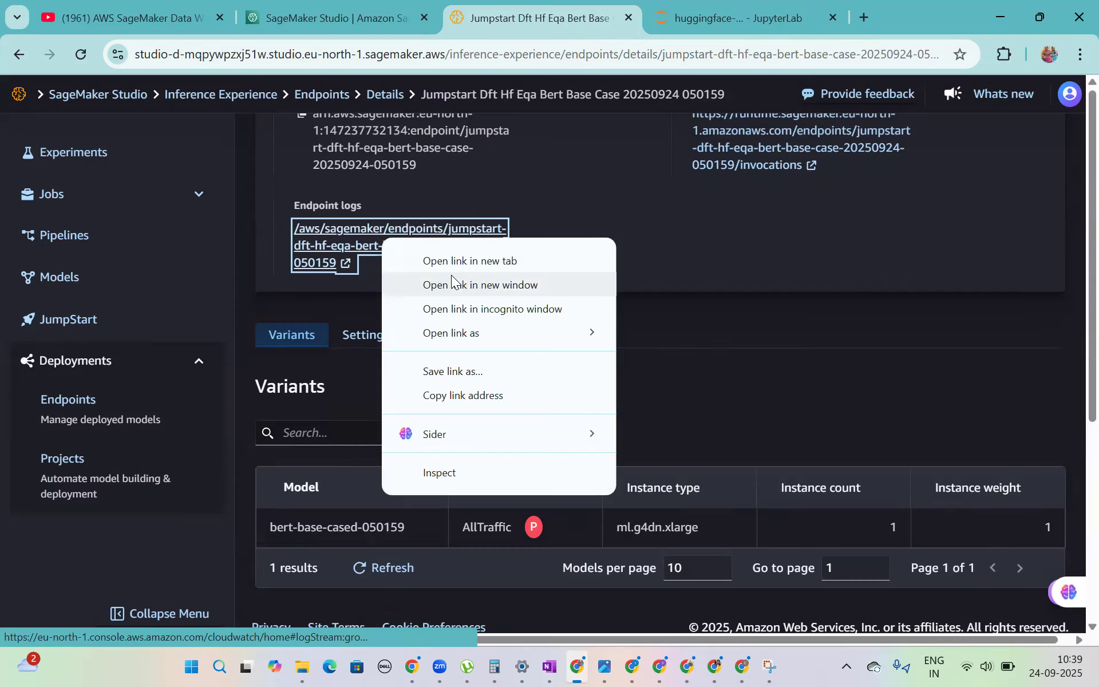
click(453, 262)
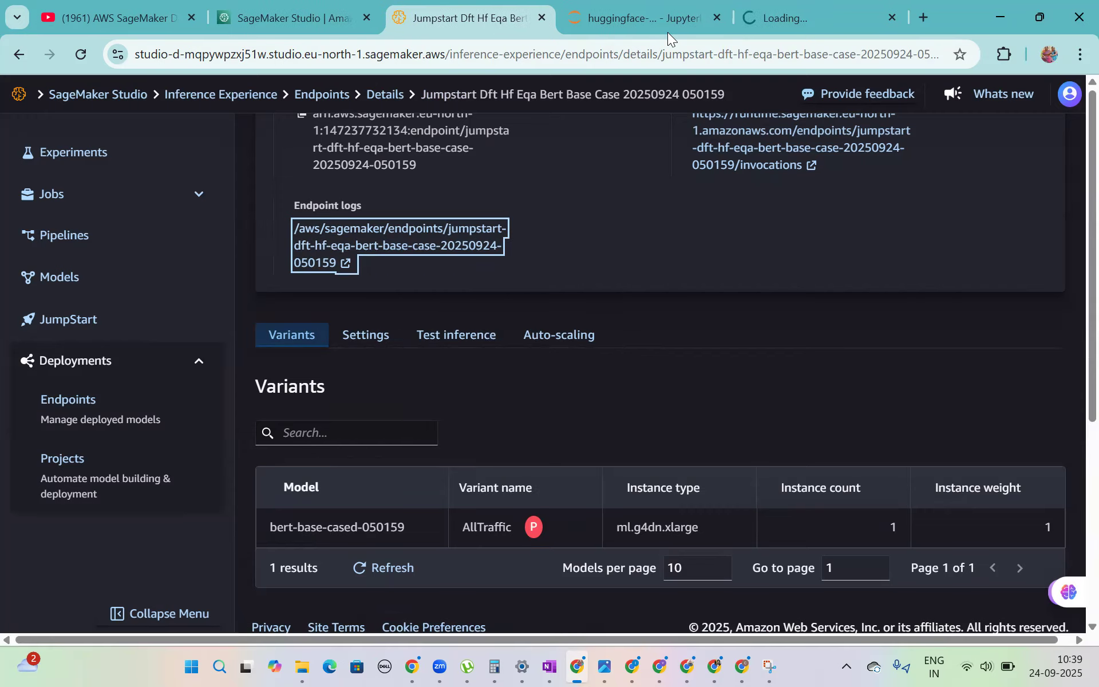
- Switch to CloudWatch, open the endpoint's log group in Logs Insights, and review its query setup and results area
click(809, 19)
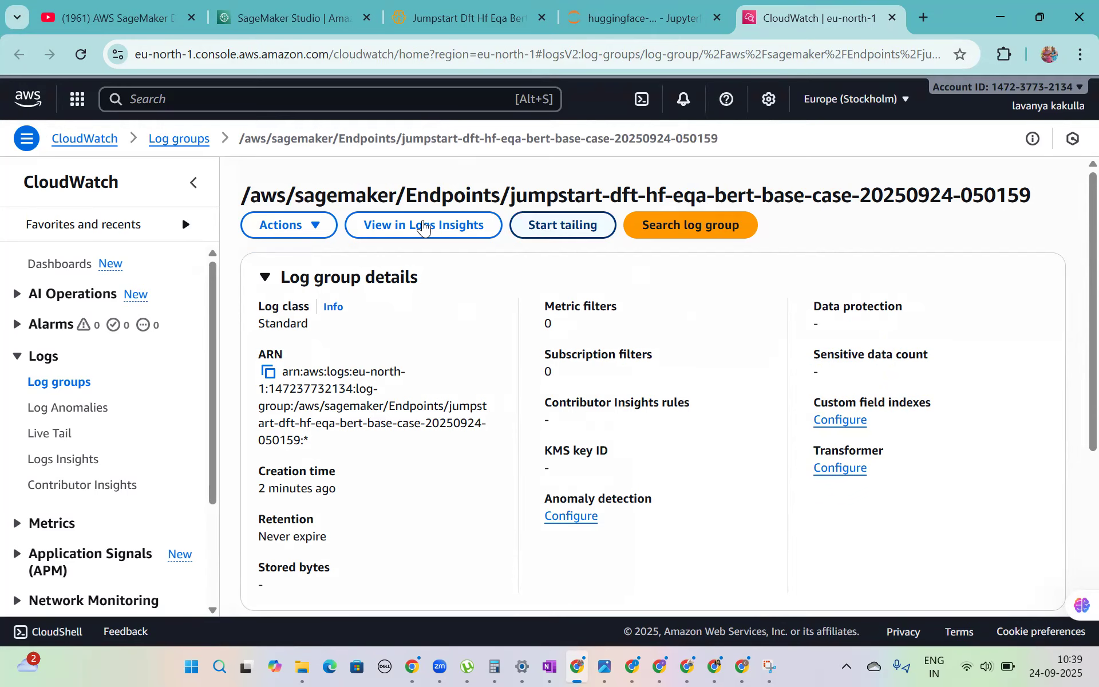
click(419, 227)
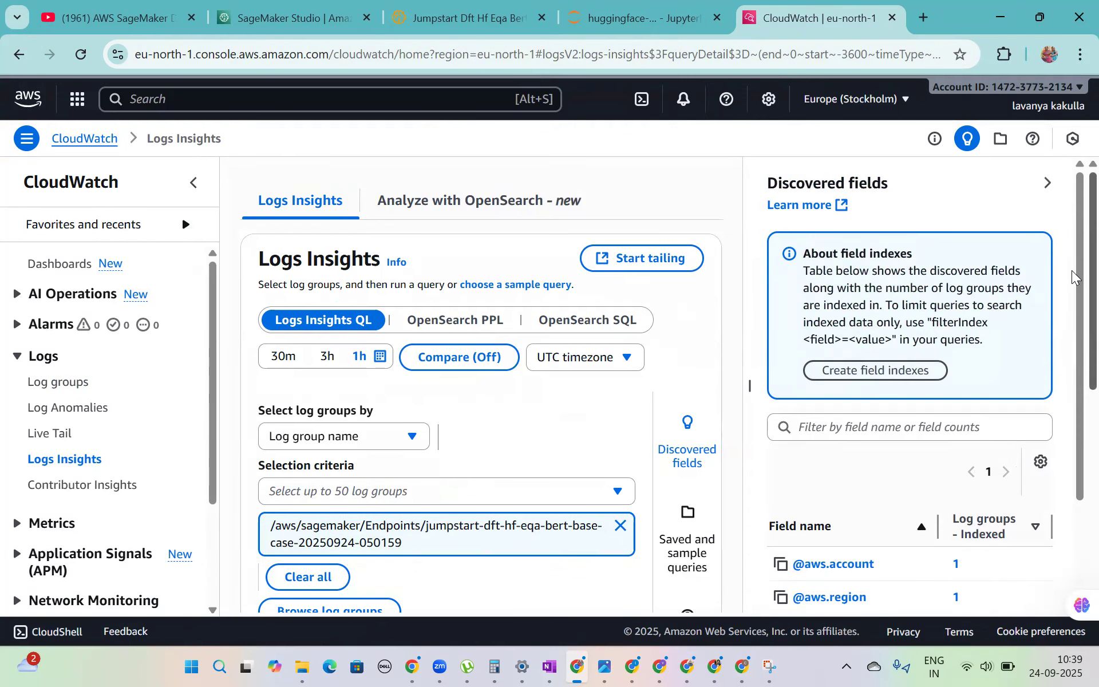
scroll(1073, 361, down, 3)
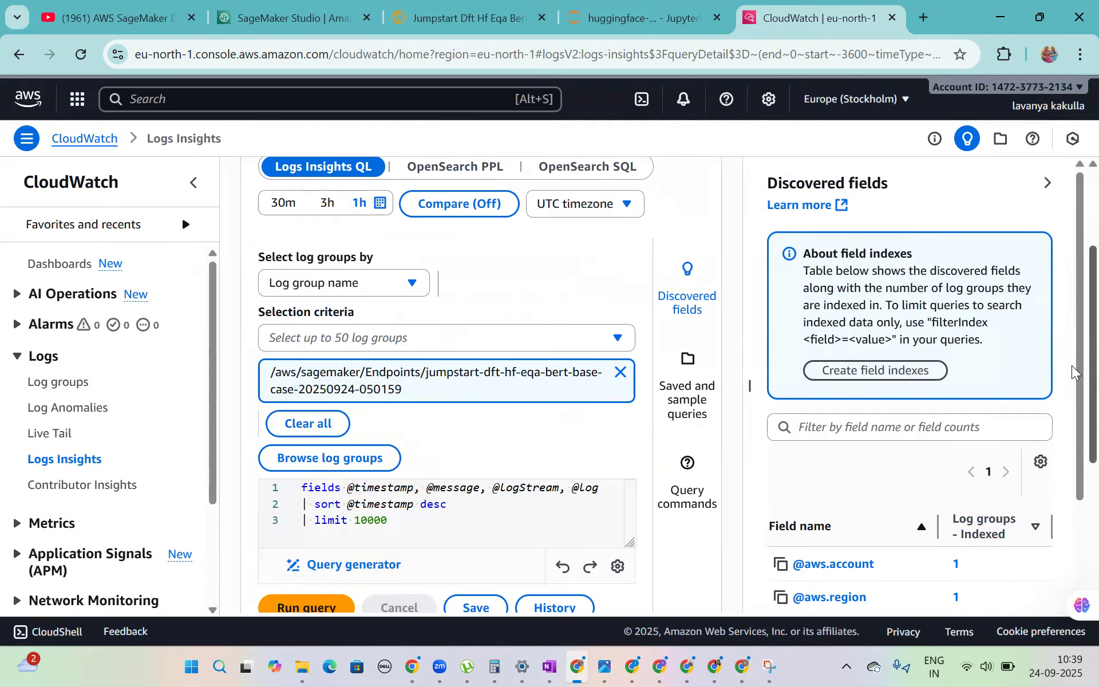
scroll(1073, 355, down, 2)
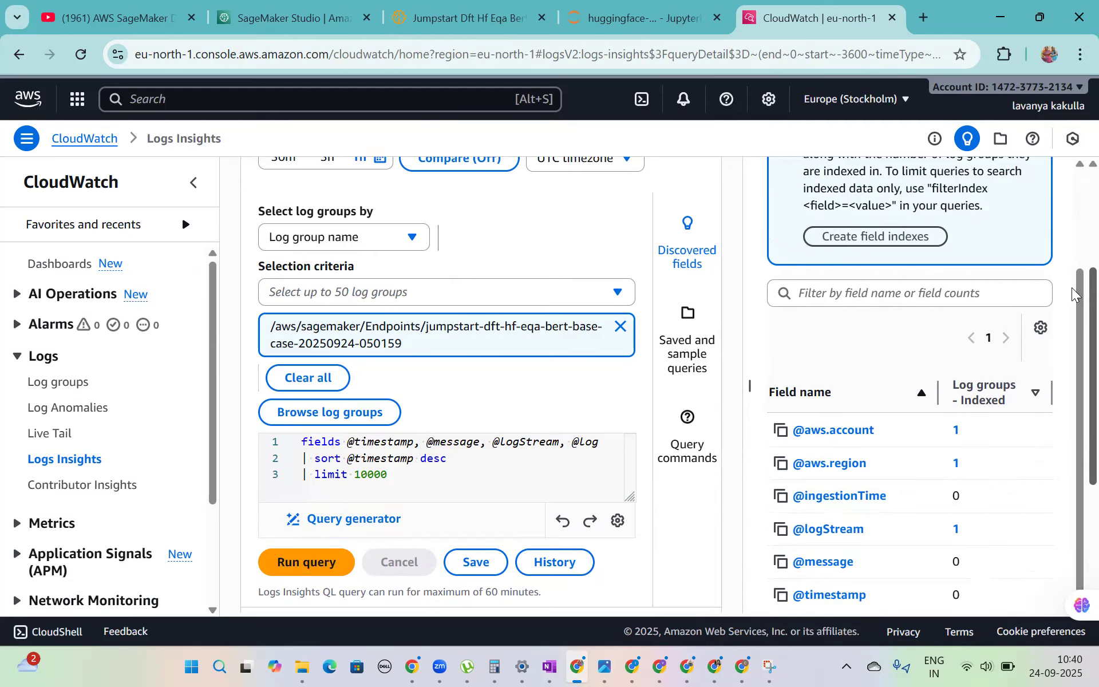
drag(1073, 289, 1072, 412)
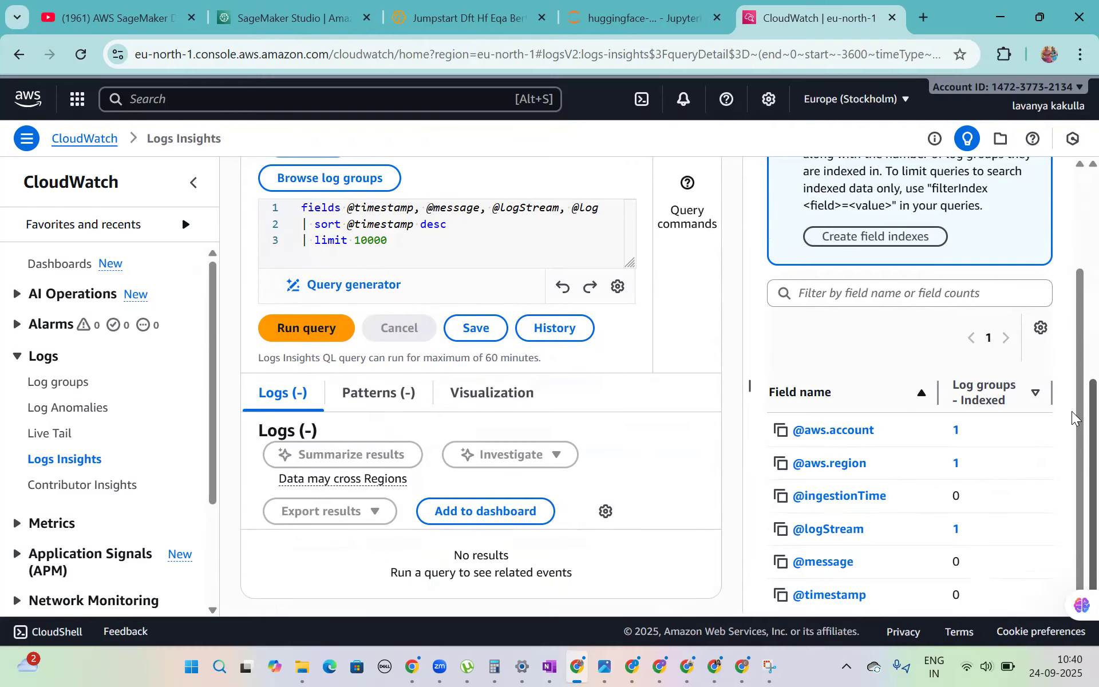
scroll(1075, 235, up, 8)
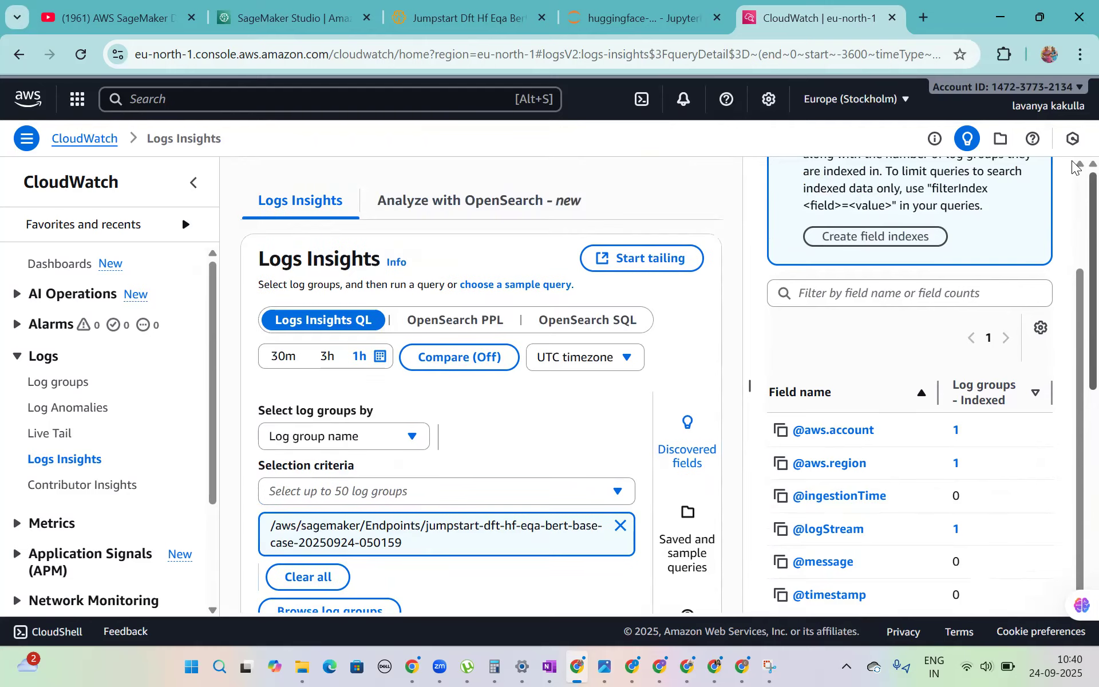
- Start a Live Tail session for the endpoint's log group and expand the first two incoming log events
click(663, 257)
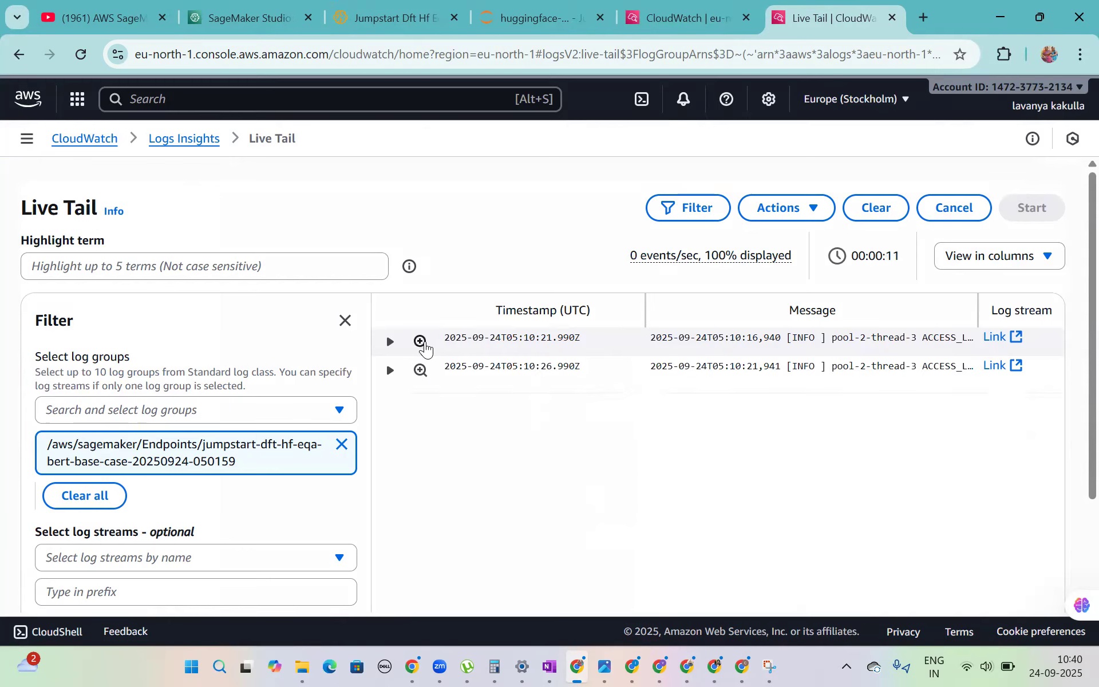
click(388, 342)
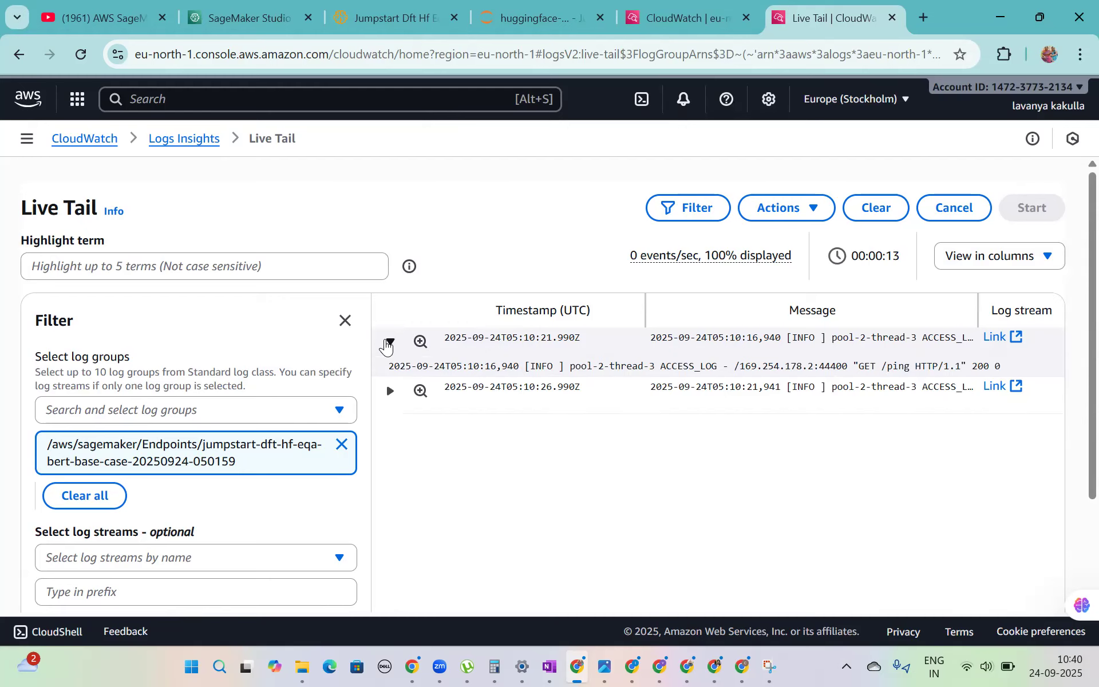
click(389, 391)
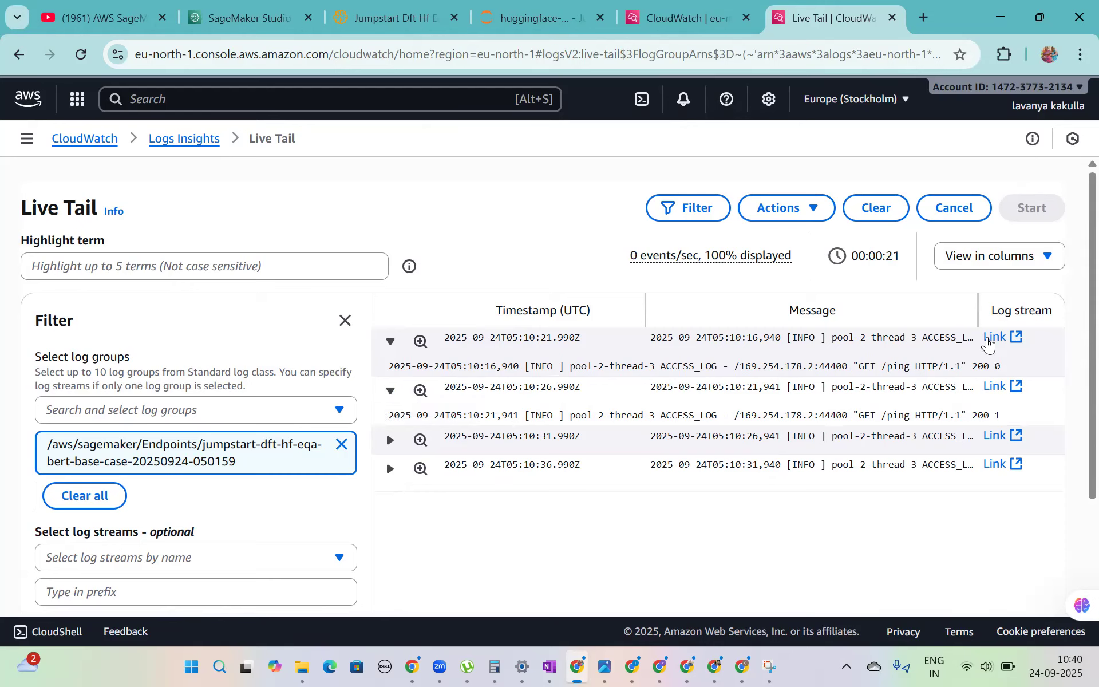
- Open the log stream of the first Live Tail event and look through its model server log events
click(997, 341)
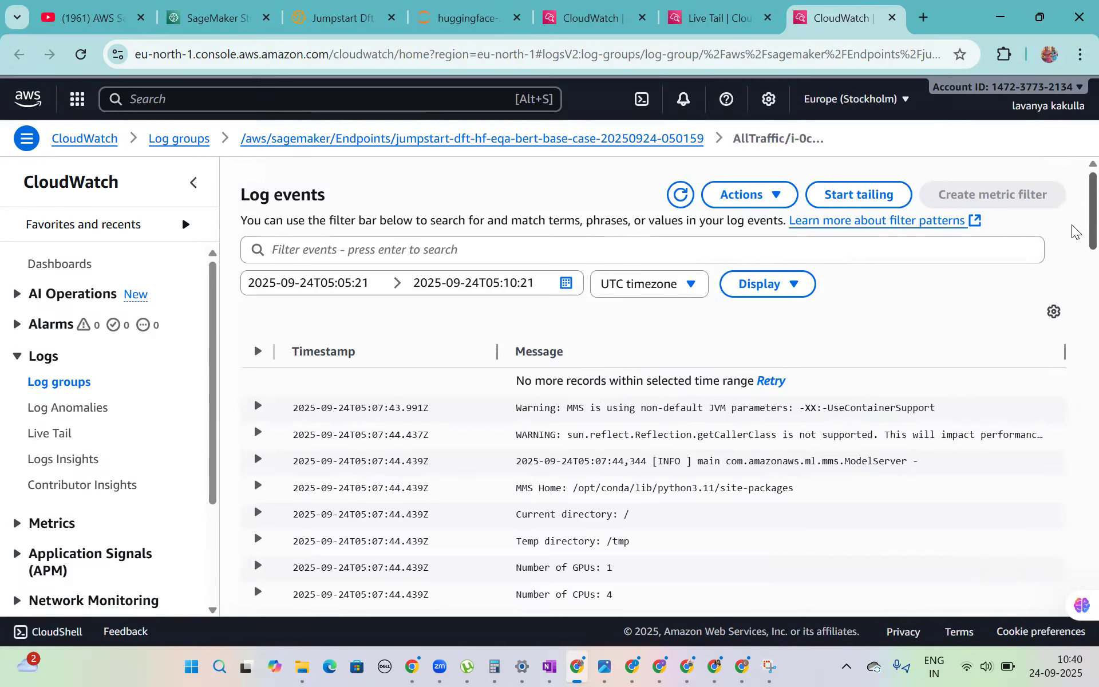
scroll(1074, 232, down, 8)
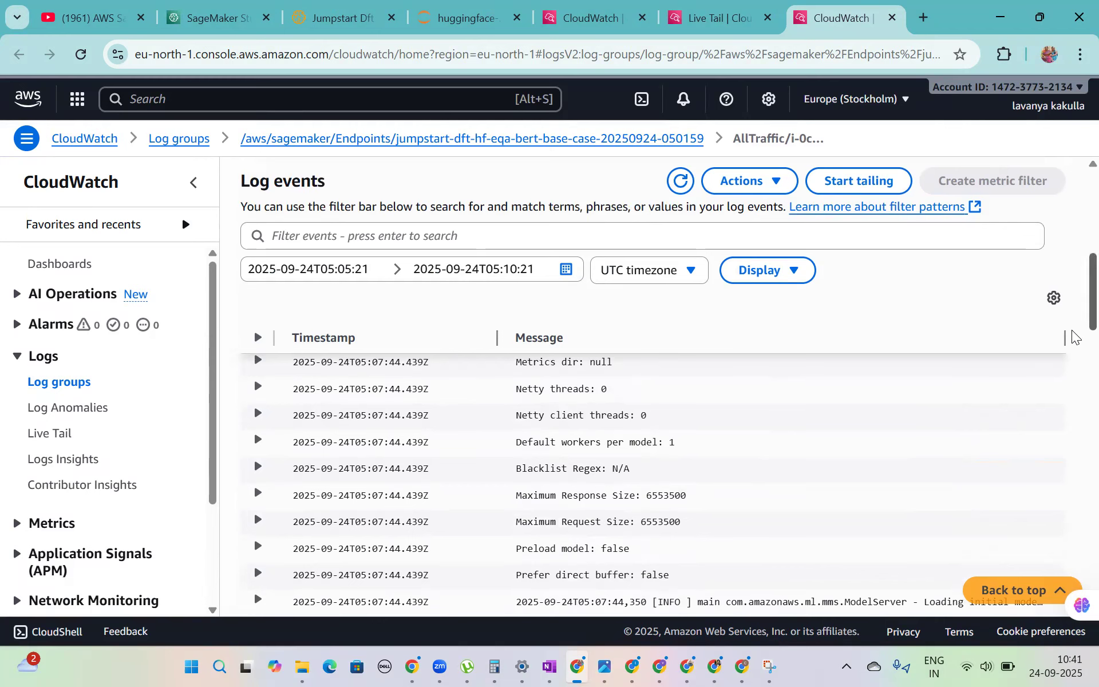
scroll(1074, 338, down, 5)
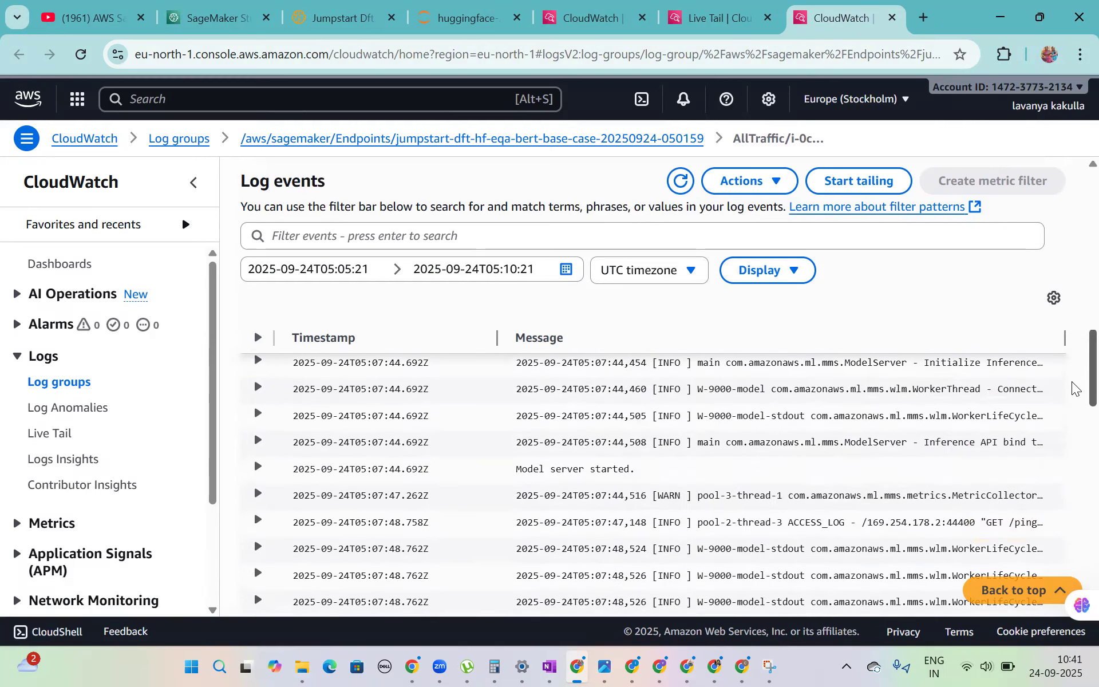
scroll(1074, 343, up, 5)
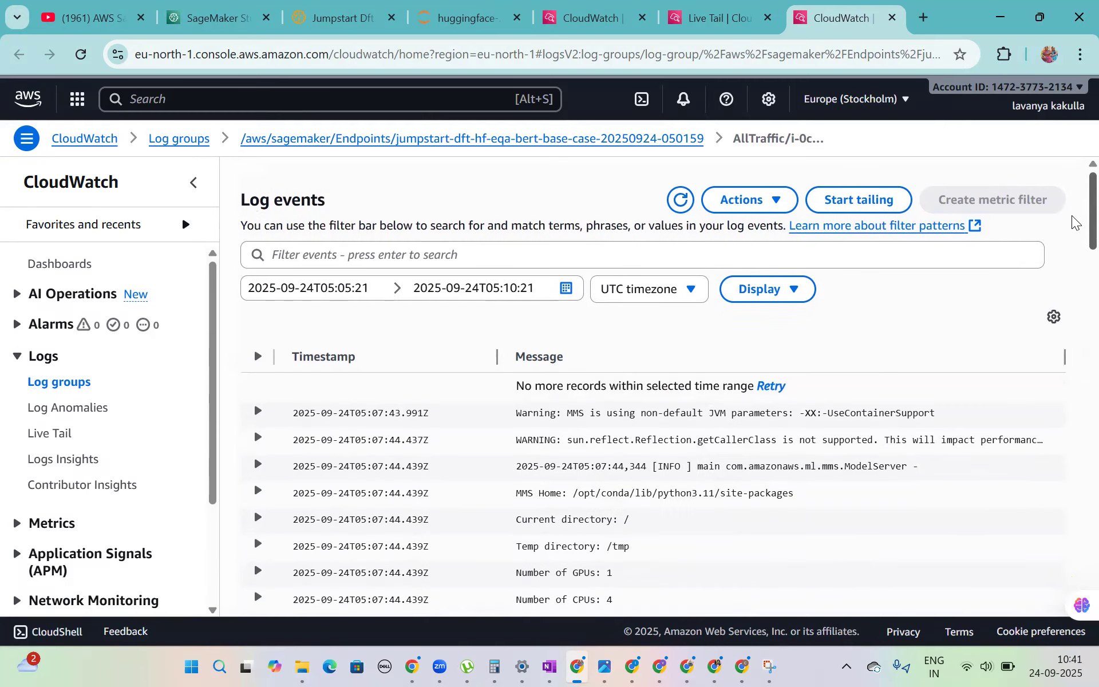